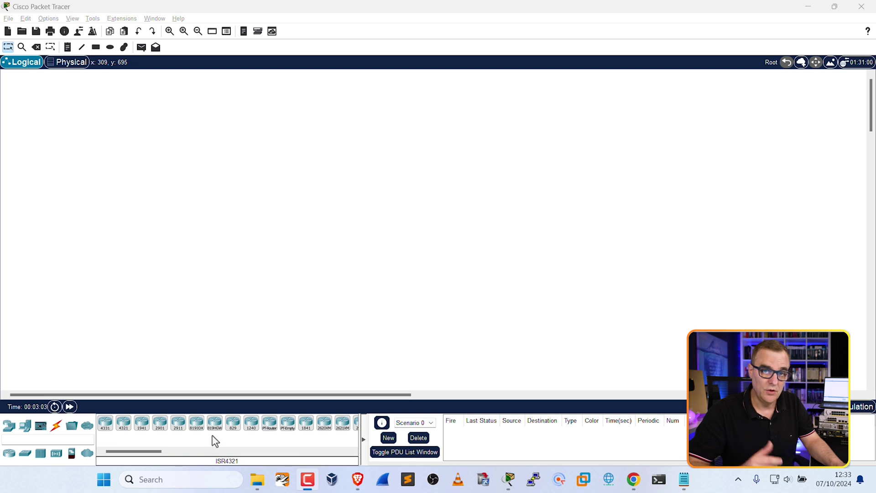
Step: In Preferences' Font settings, apply a larger 10 pt application font
click(48, 18)
click(64, 30)
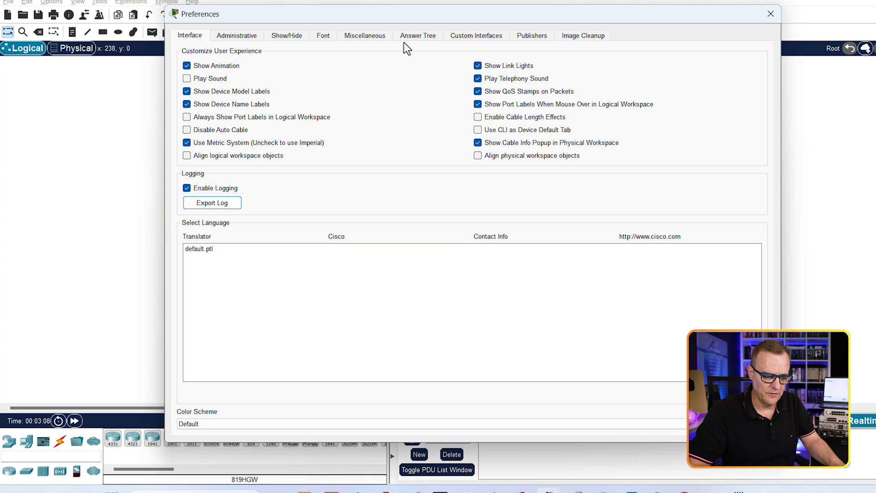
click(301, 53)
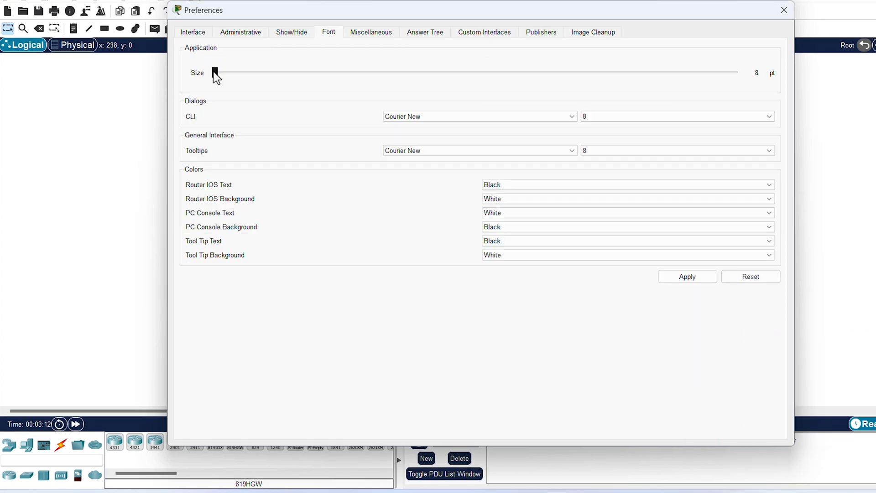
click(214, 73)
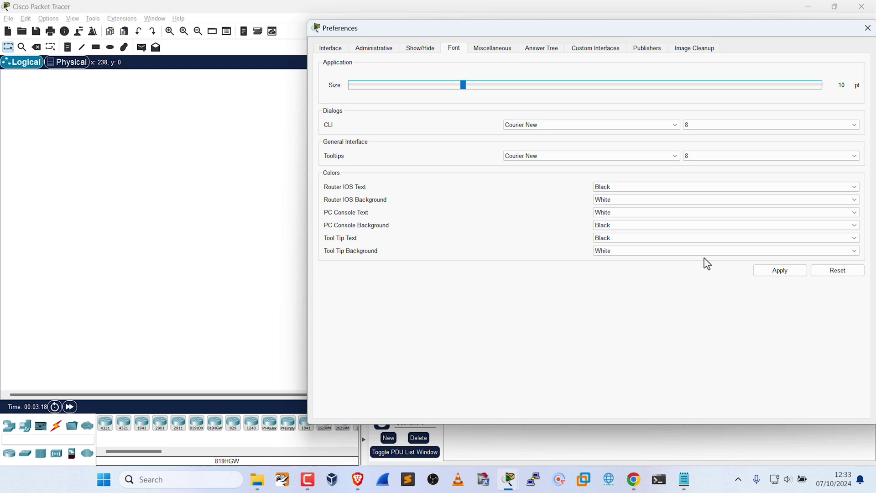
click(778, 271)
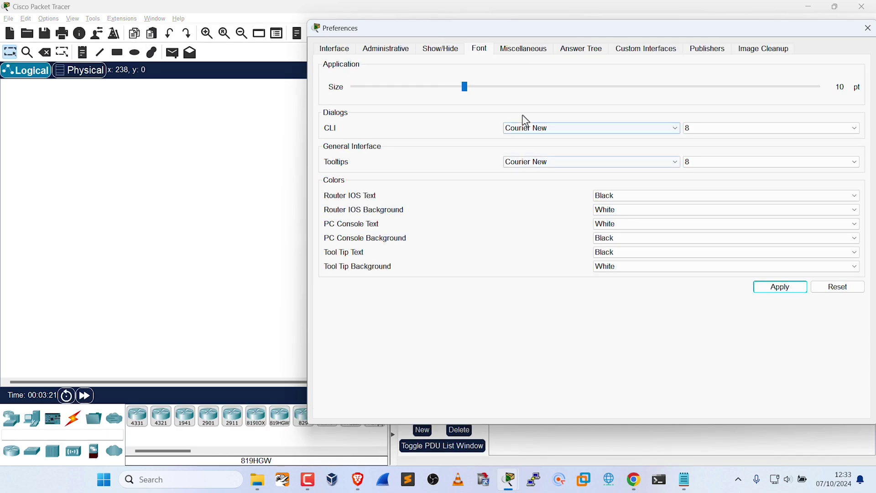
Step: Try a 12 pt application font, settle on 11 pt, and close Preferences
click(504, 89)
click(780, 288)
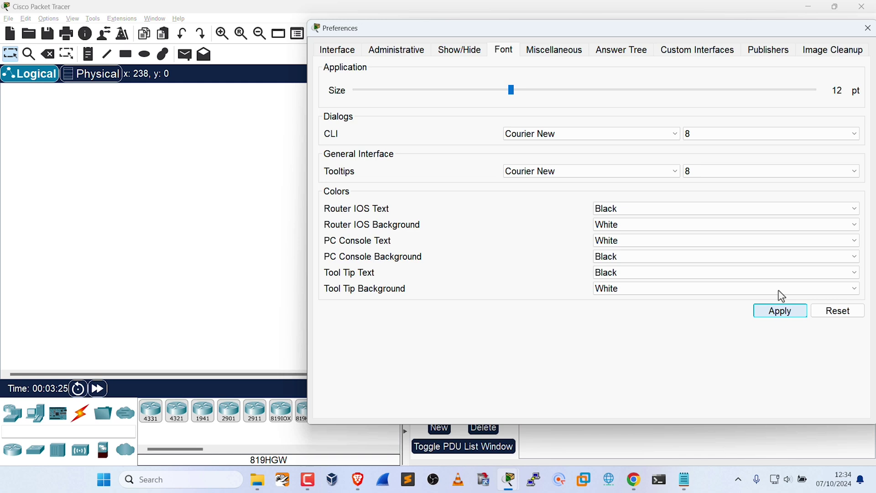
drag(512, 91, 493, 91)
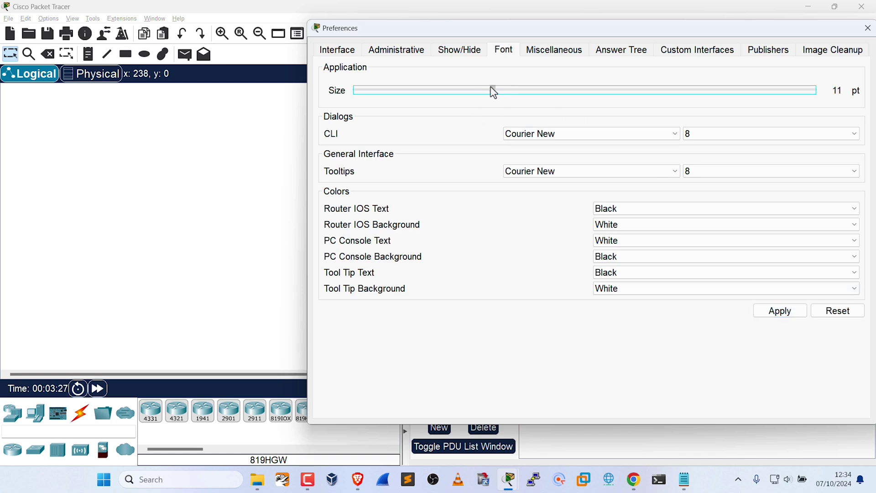
click(779, 311)
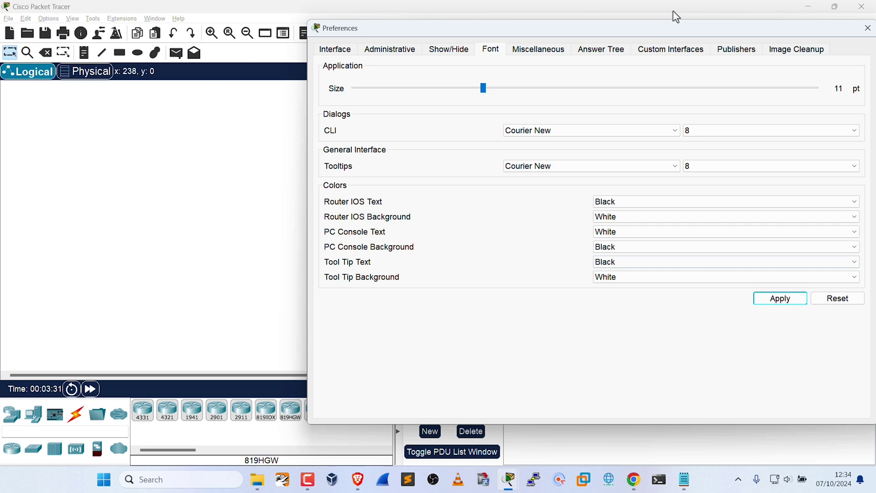
drag(671, 31, 559, 50)
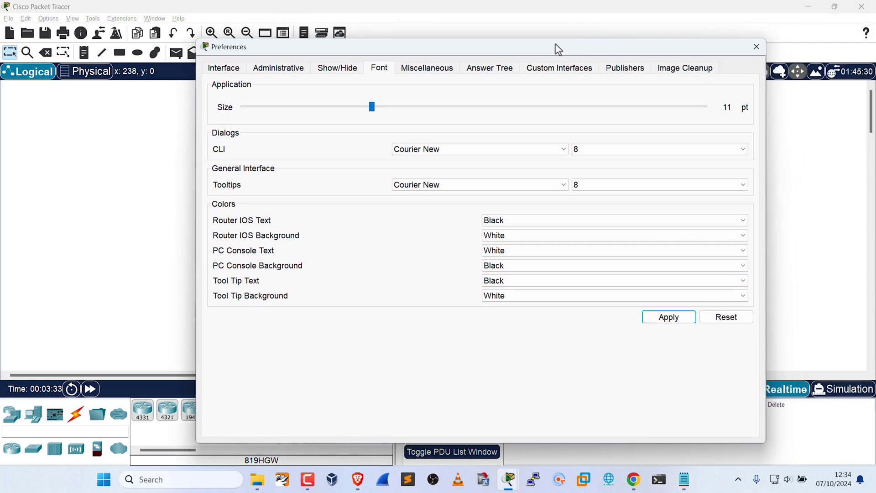
click(757, 48)
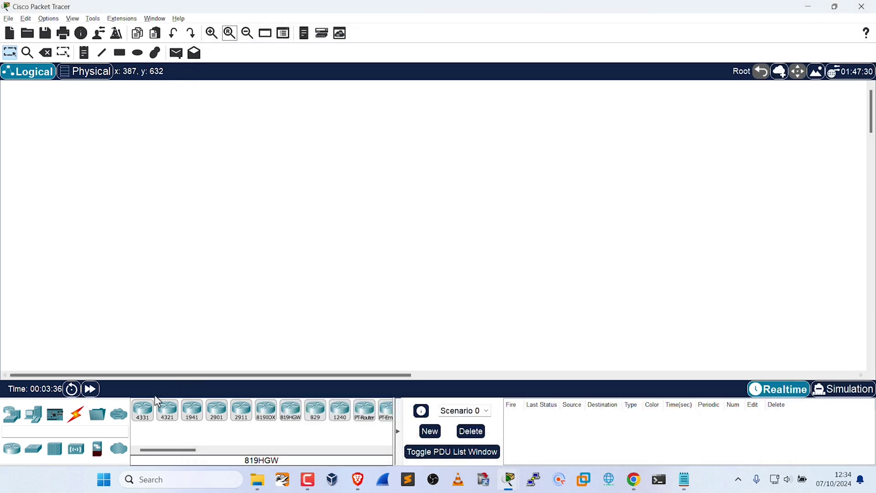
Step: Place an ISR4321 router as Router0 and view its CLI boot output
click(17, 449)
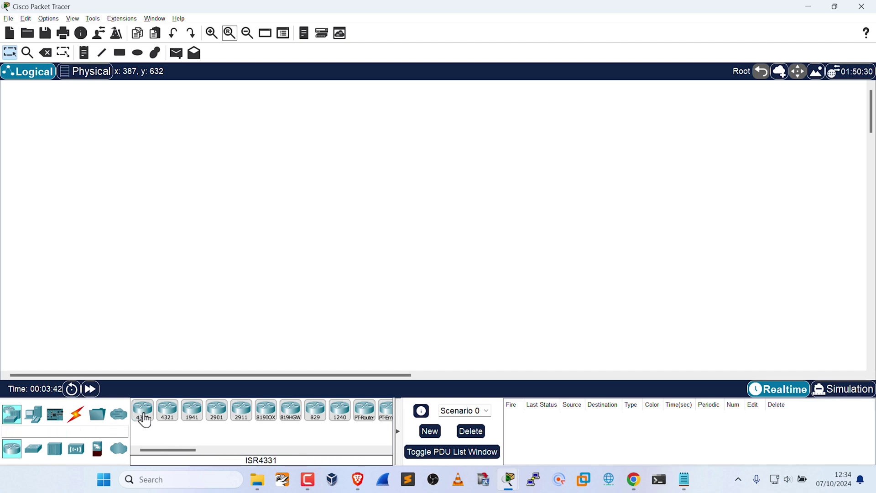
click(168, 411)
click(365, 213)
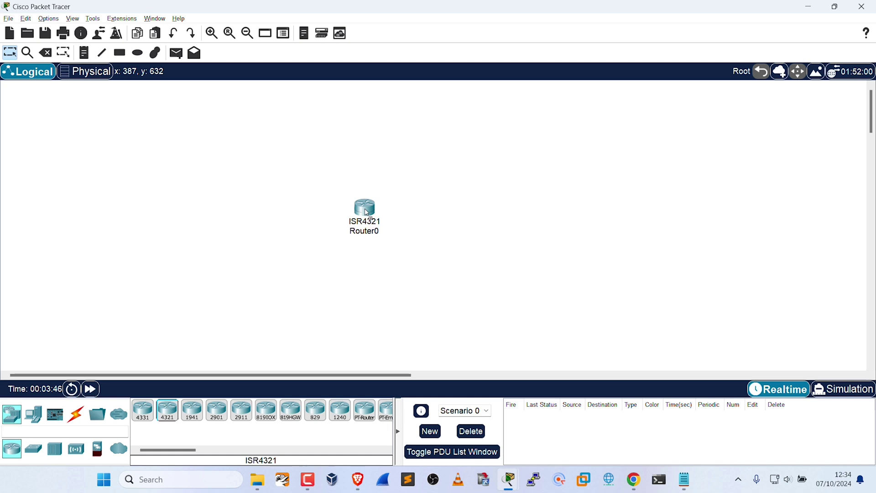
click(365, 211)
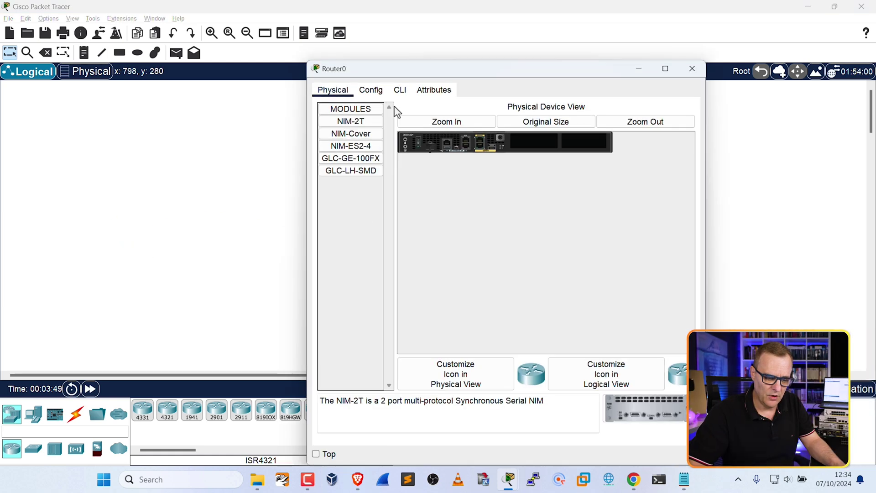
click(400, 91)
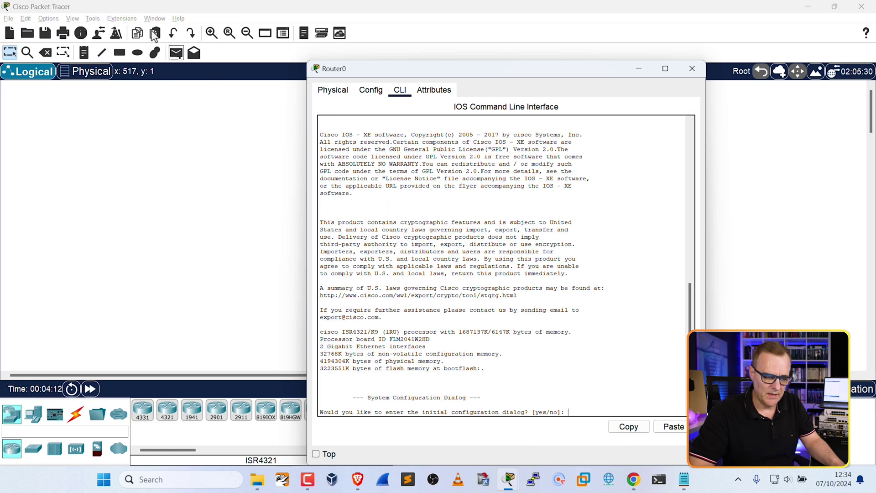
Step: Set the CLI font to 12 and the application font to 10 pt, then apply
click(41, 20)
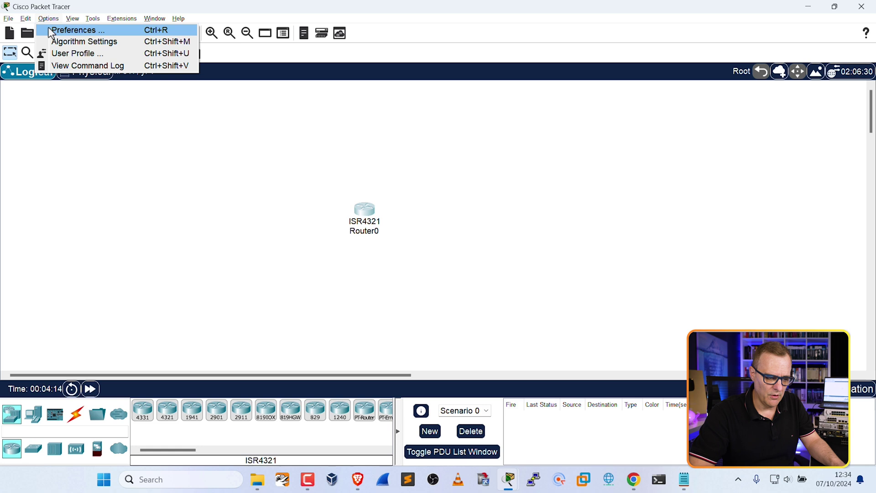
click(53, 31)
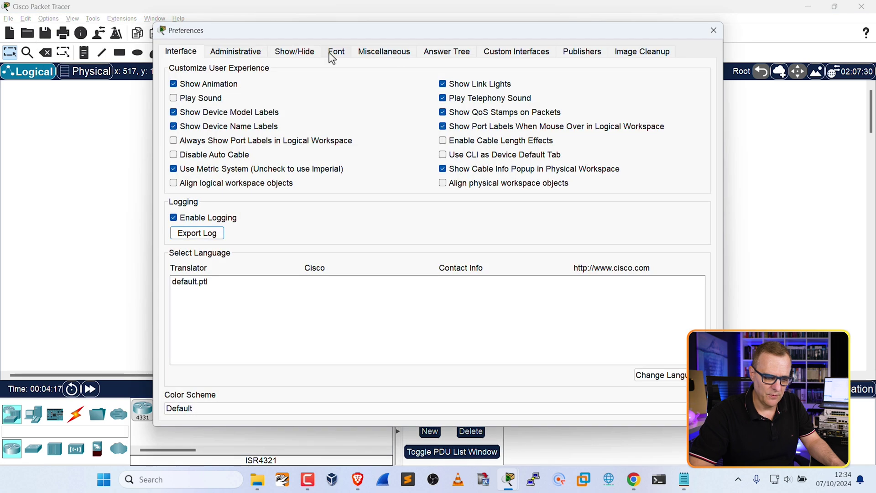
click(333, 57)
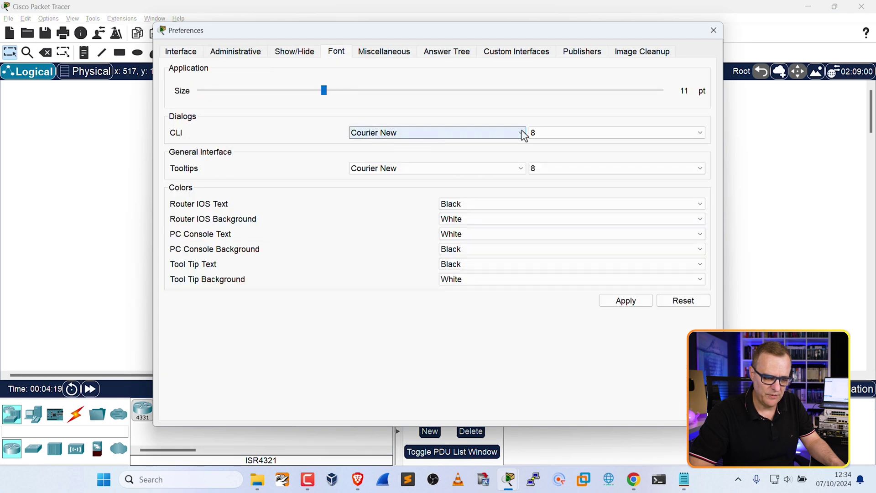
click(554, 133)
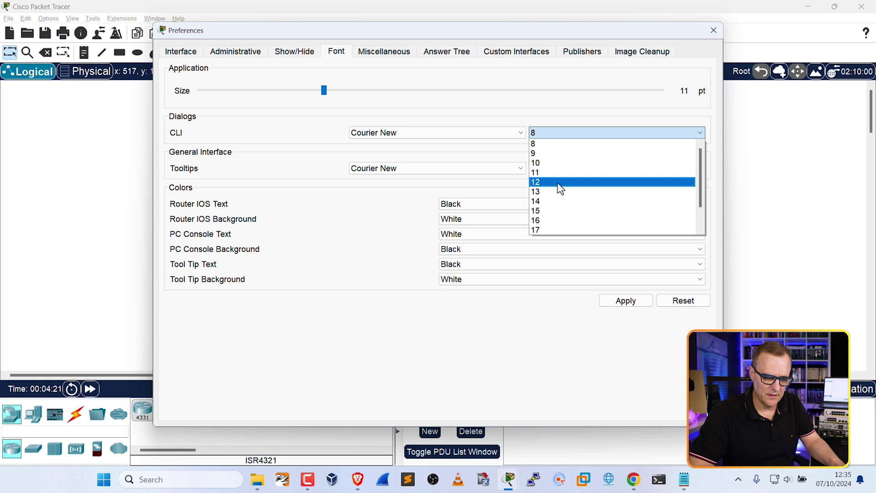
click(561, 185)
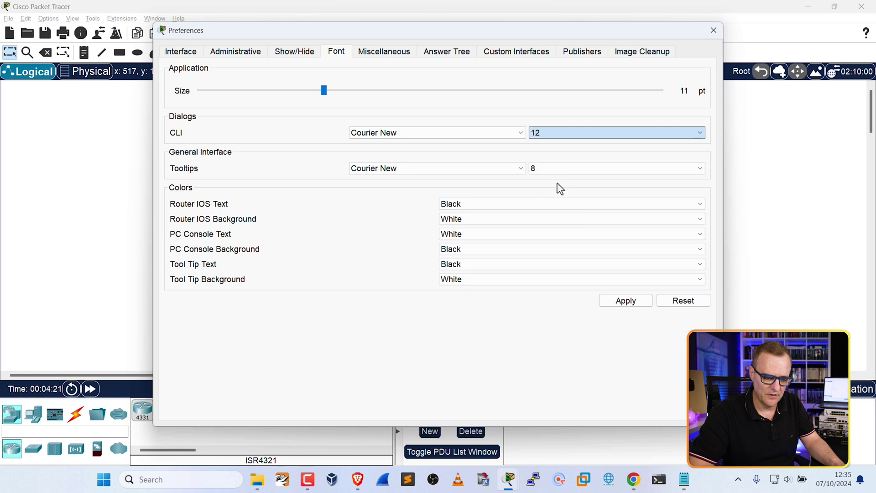
click(319, 91)
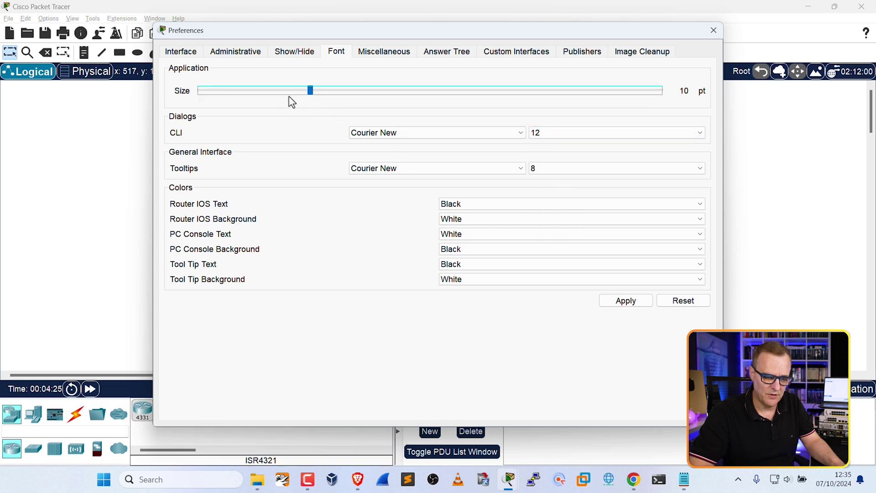
click(629, 302)
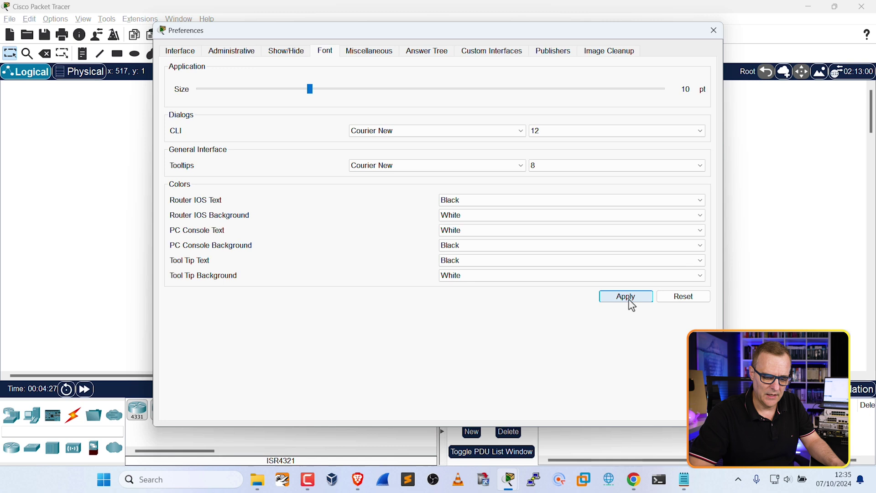
click(714, 30)
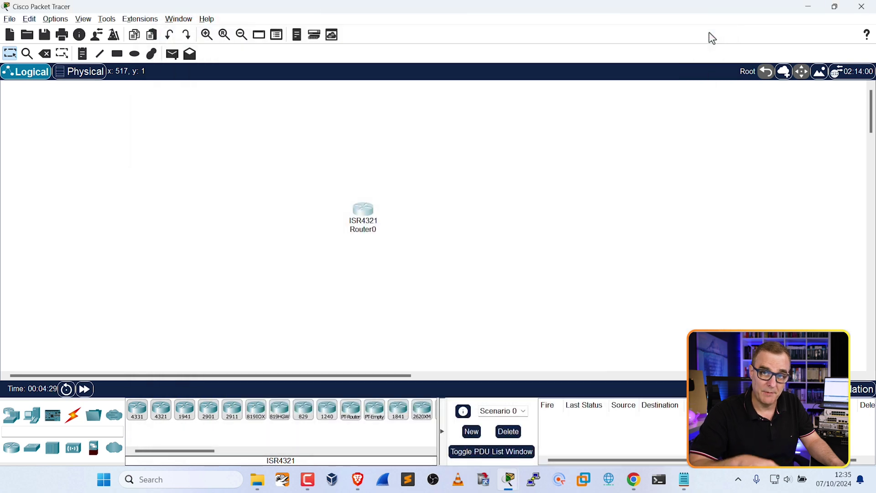
Step: Open Router0's CLI, send empty setup replies, and reposition and widen its window
click(368, 211)
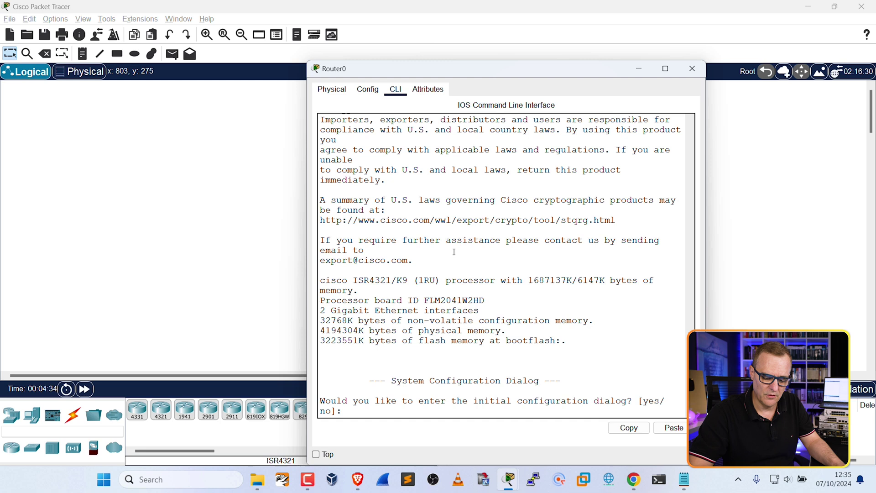
key(Return)
drag(559, 69, 391, 46)
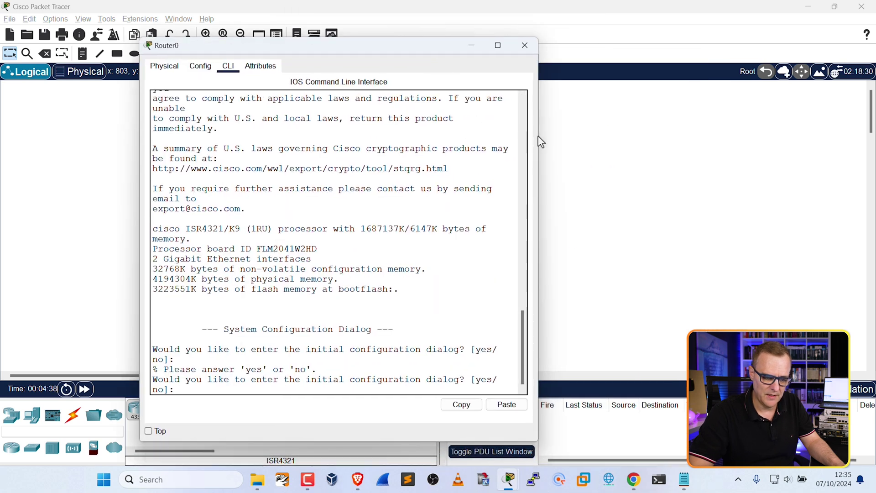
drag(539, 142, 771, 144)
key(Return)
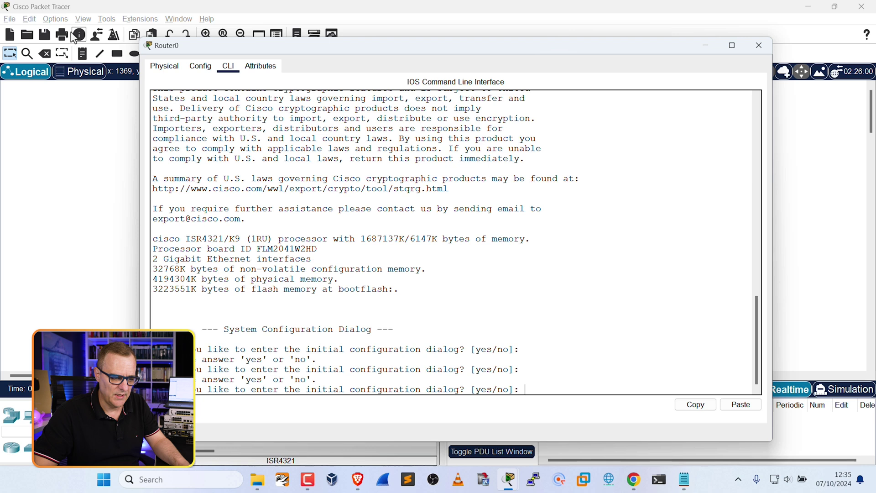
Step: Raise the CLI font size to 14 in Preferences and apply it
click(55, 19)
click(64, 29)
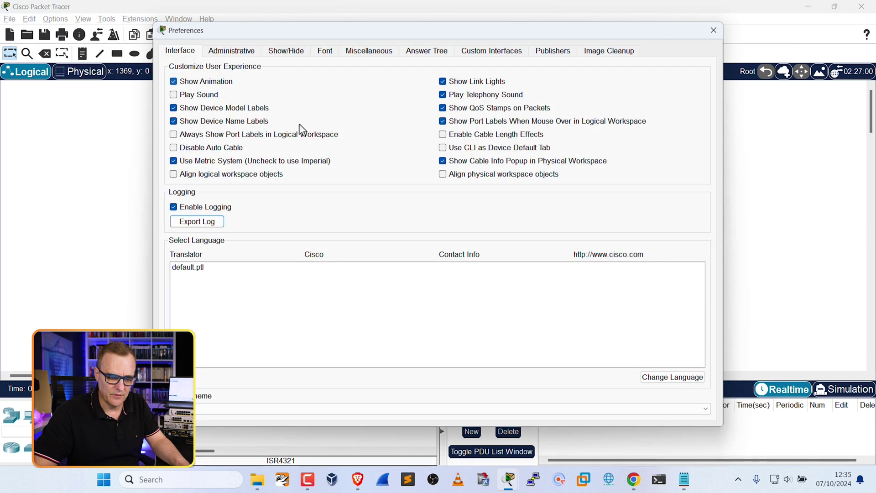
click(325, 52)
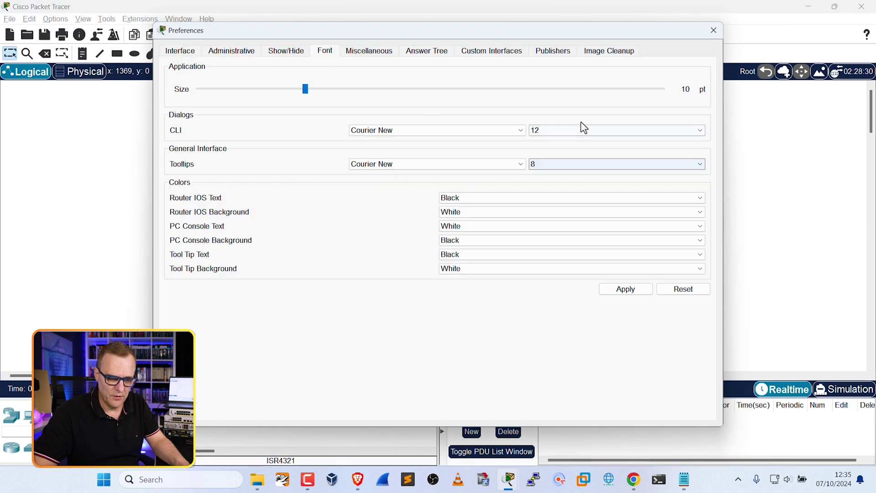
click(581, 130)
click(569, 192)
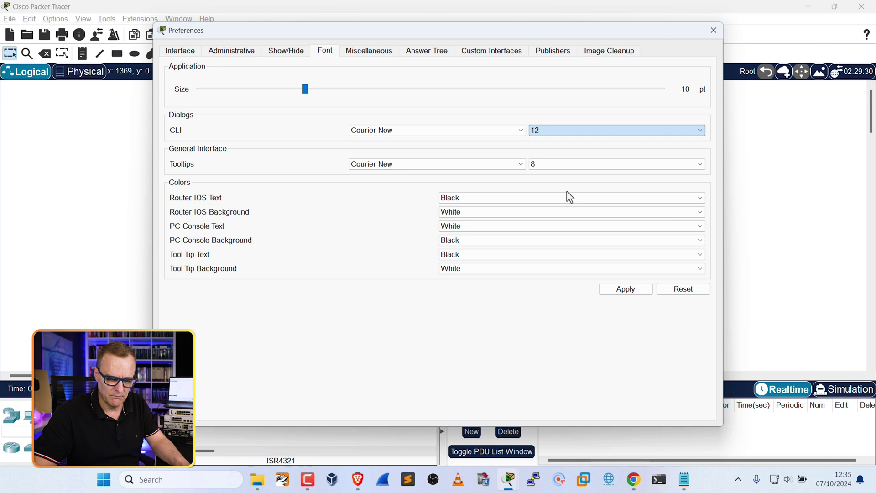
click(626, 290)
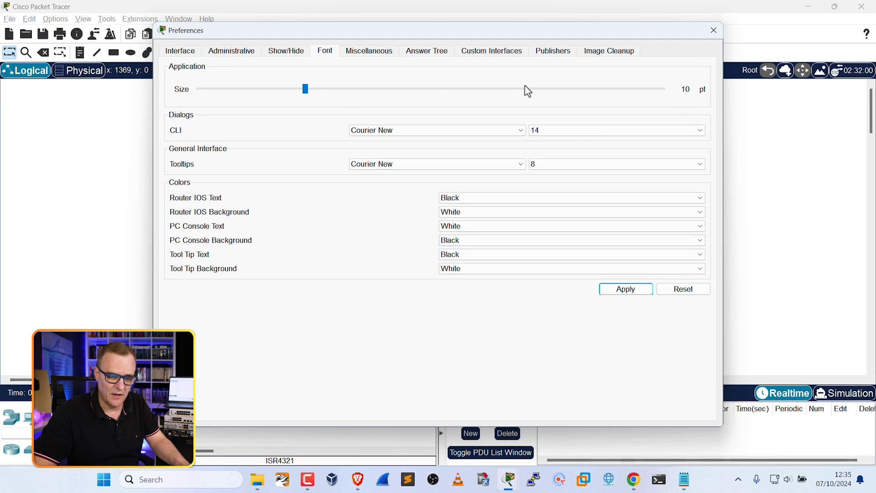
click(713, 30)
Step: Reopen Router0's CLI and decline the initial configuration dialog to reach Router>
double_click(363, 212)
key(Return)
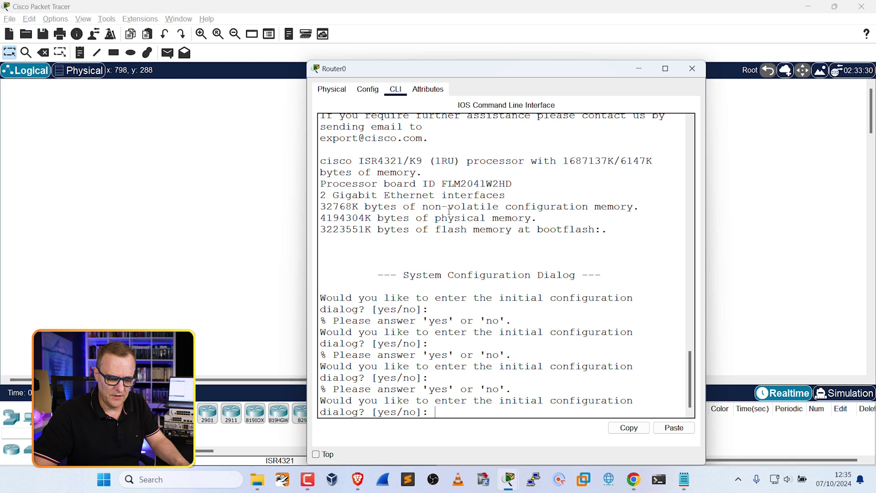
key(Return)
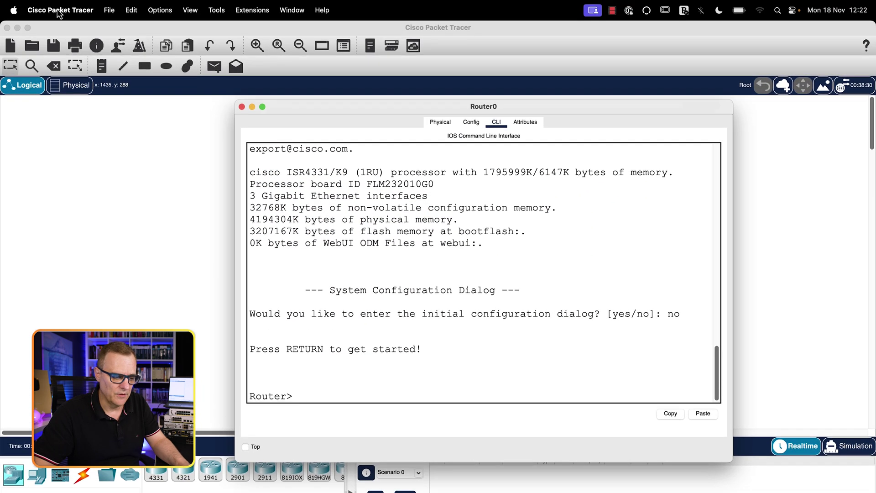
Step: Keep the CLI font size at 20, then close Preferences and Router0's window
click(60, 10)
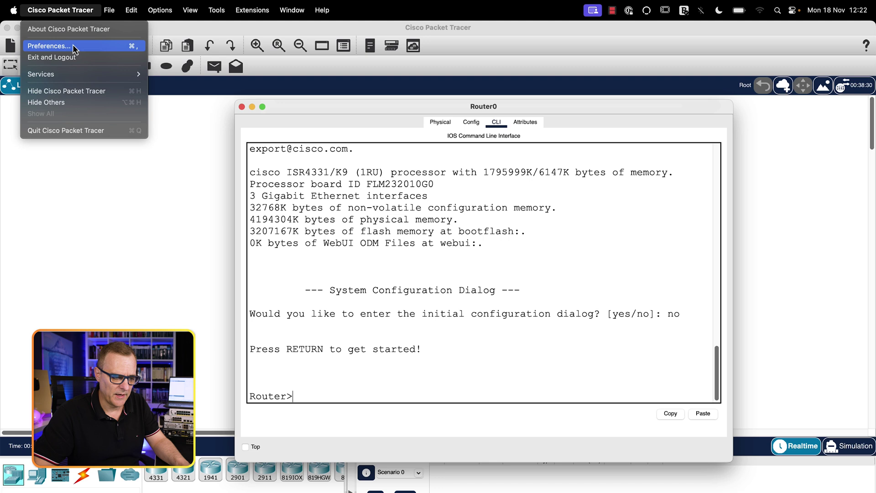
click(49, 45)
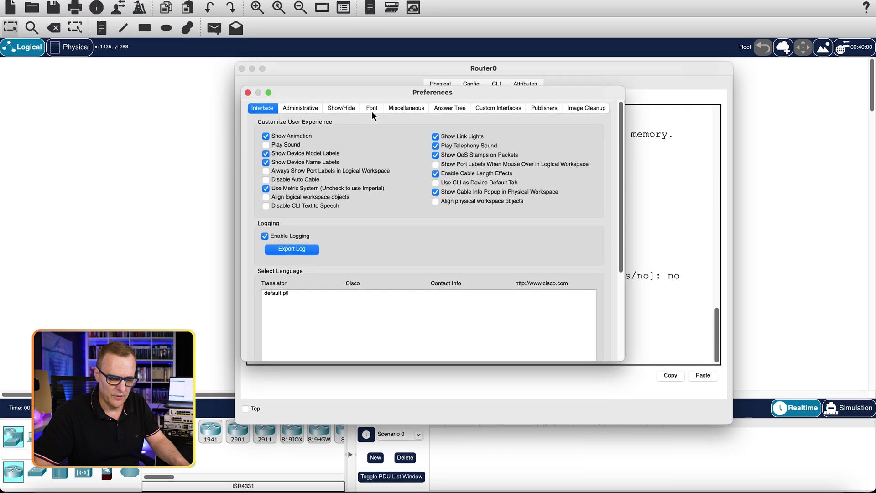
click(372, 127)
click(515, 192)
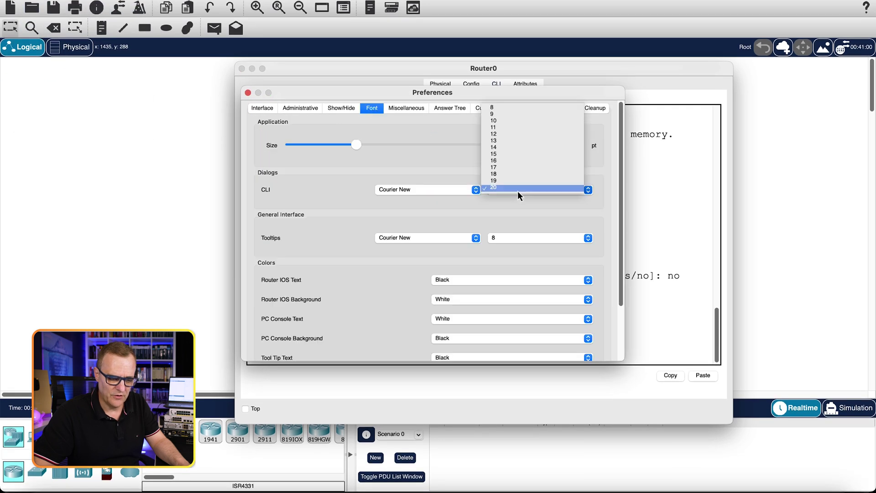
click(518, 191)
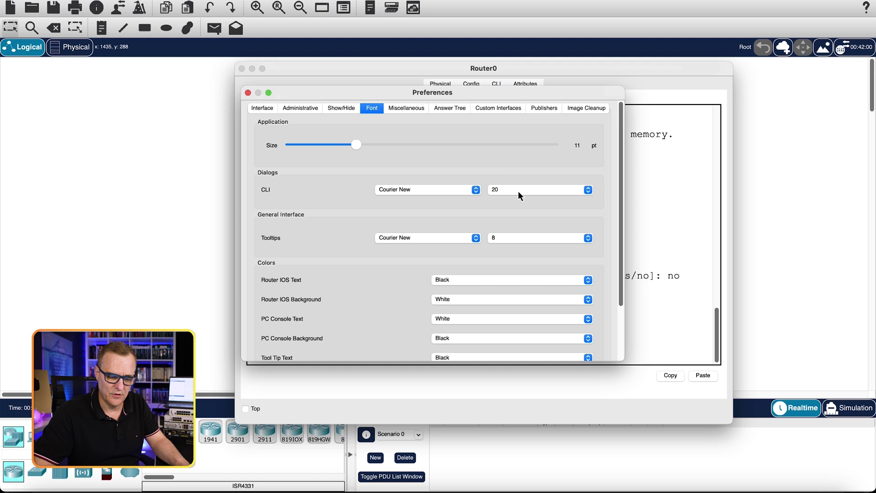
click(247, 93)
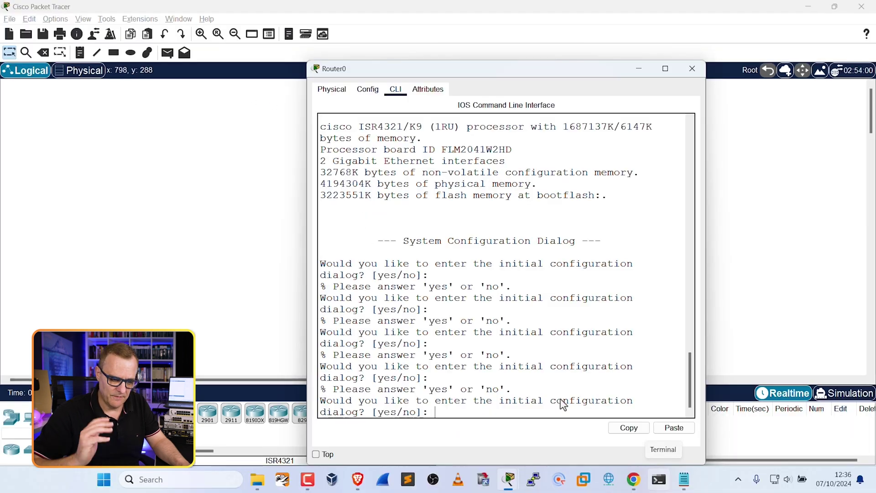
key(alt+F4)
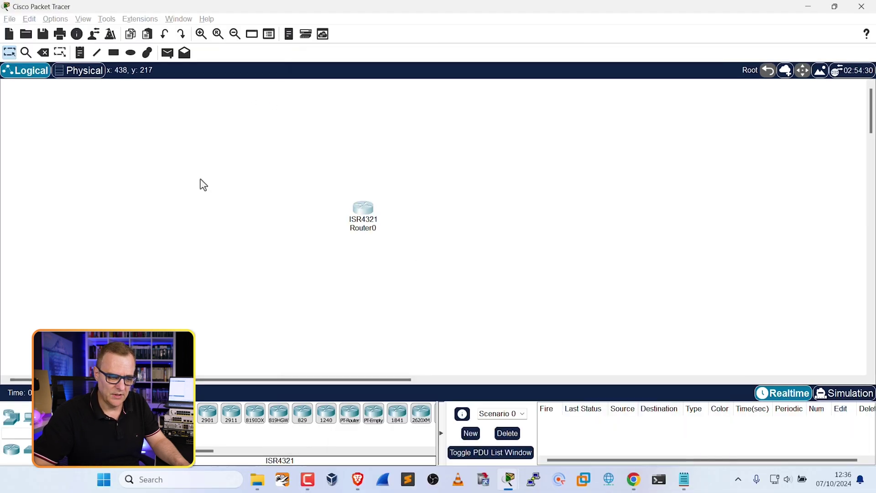
Step: Enable Buffer Filtered Events Only in Miscellaneous settings and switch to Simulation mode
click(56, 19)
click(67, 29)
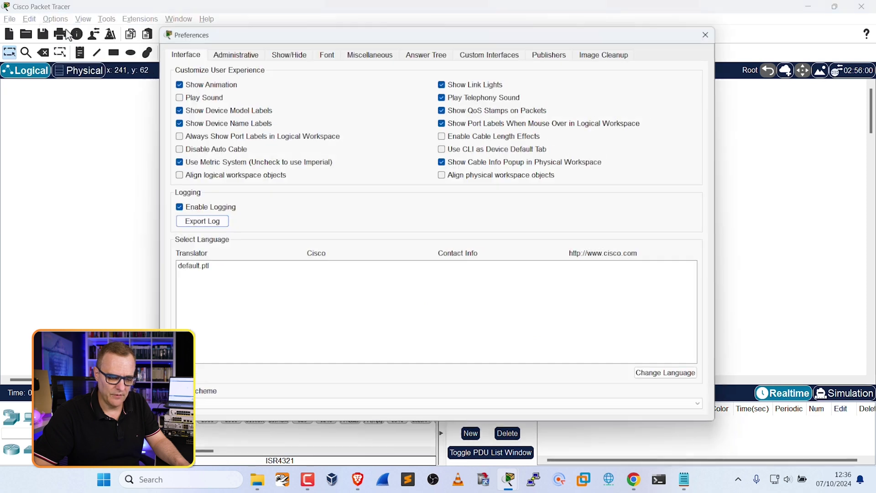
click(369, 51)
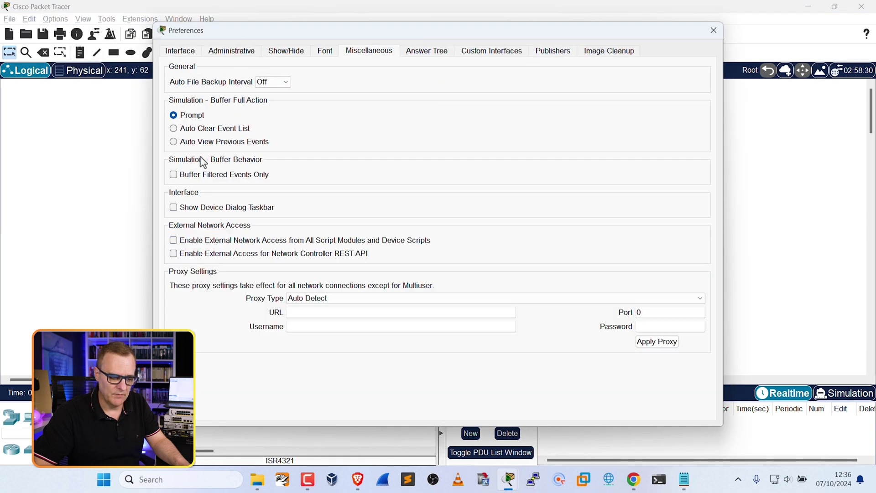
click(183, 175)
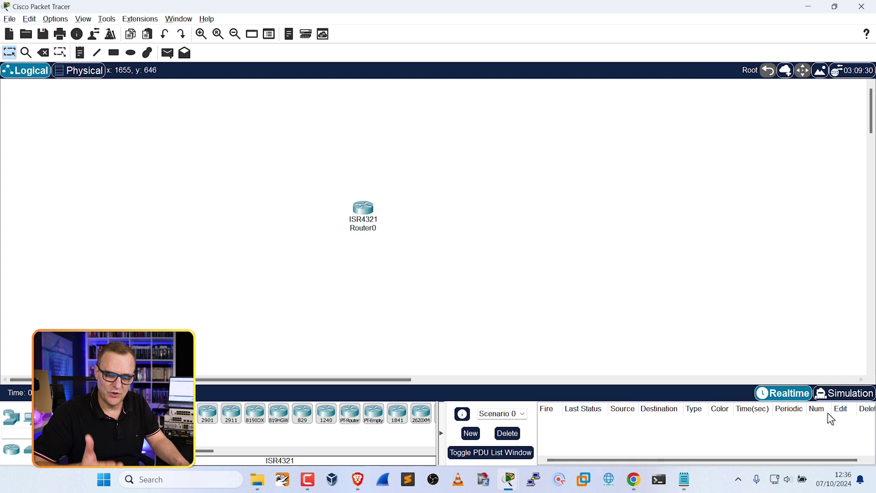
click(844, 393)
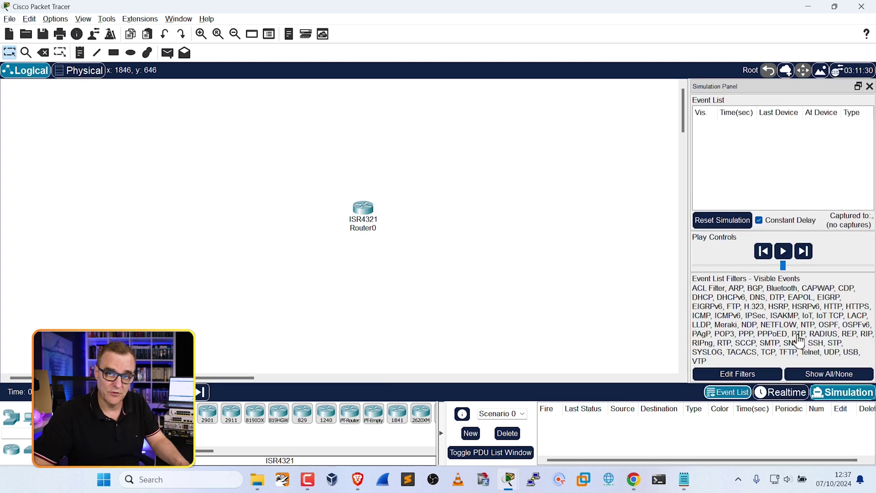
Step: Toggle the buffer-full action to Auto Clear Event List and back to Prompt
click(62, 20)
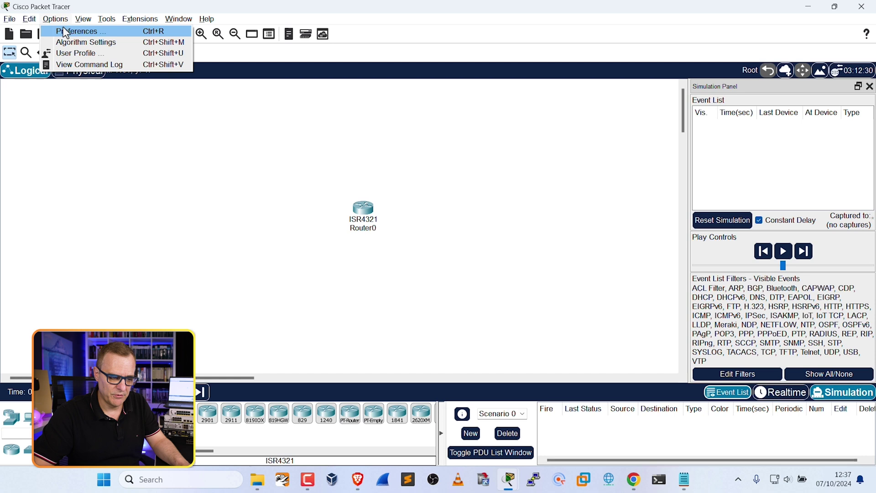
click(65, 31)
click(386, 54)
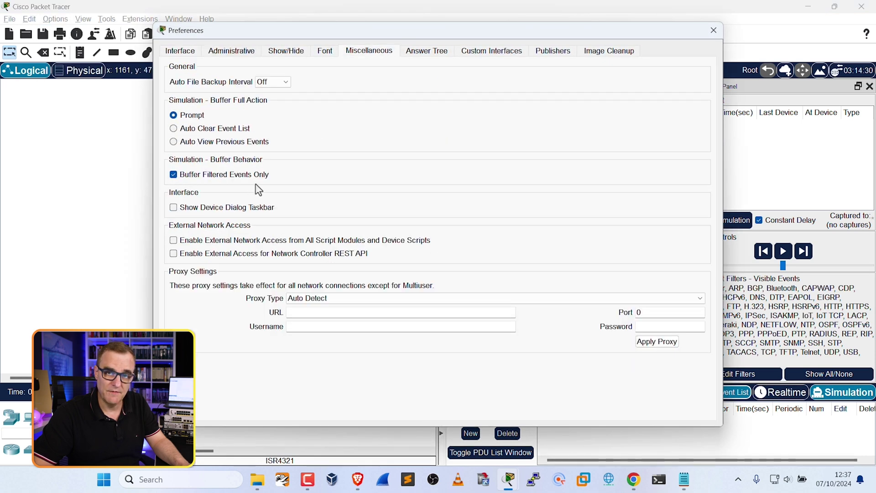
click(186, 119)
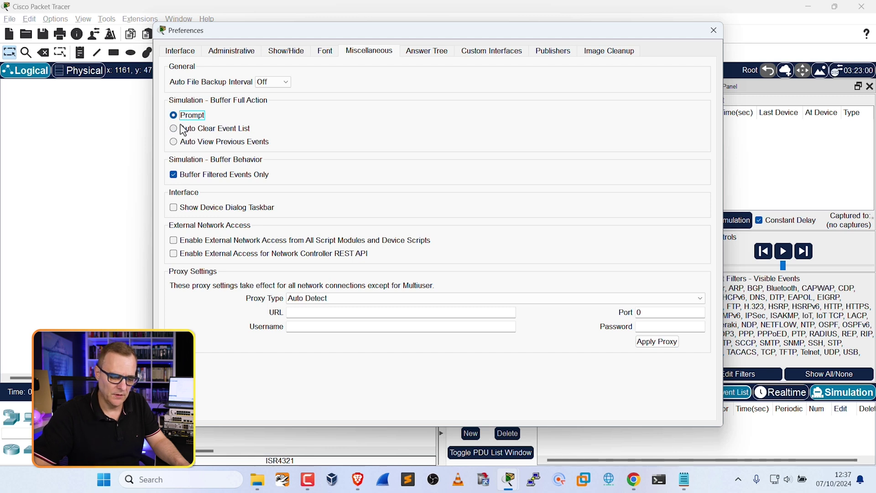
click(192, 132)
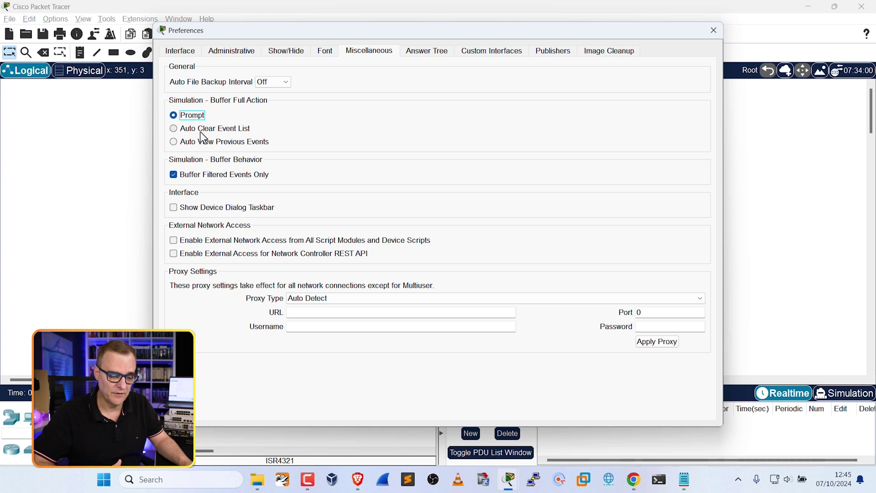
click(202, 131)
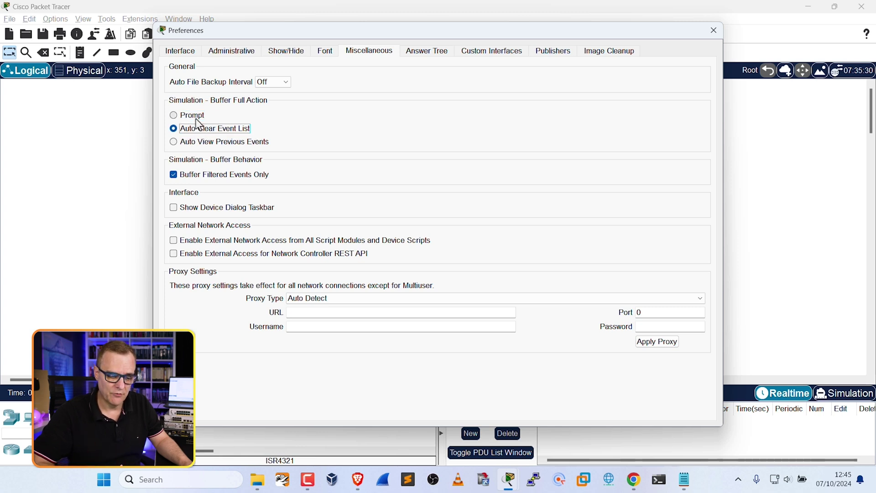
click(195, 117)
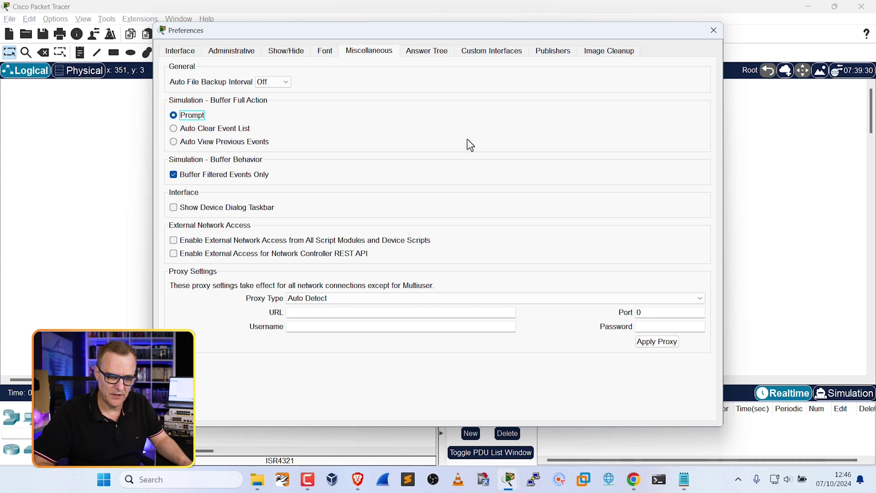
click(338, 55)
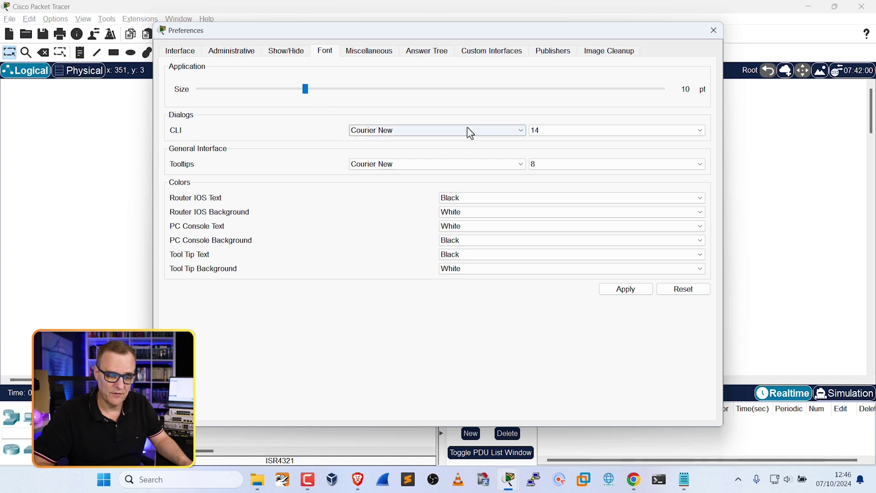
Step: Apply the font settings with the 10 pt application size
click(635, 292)
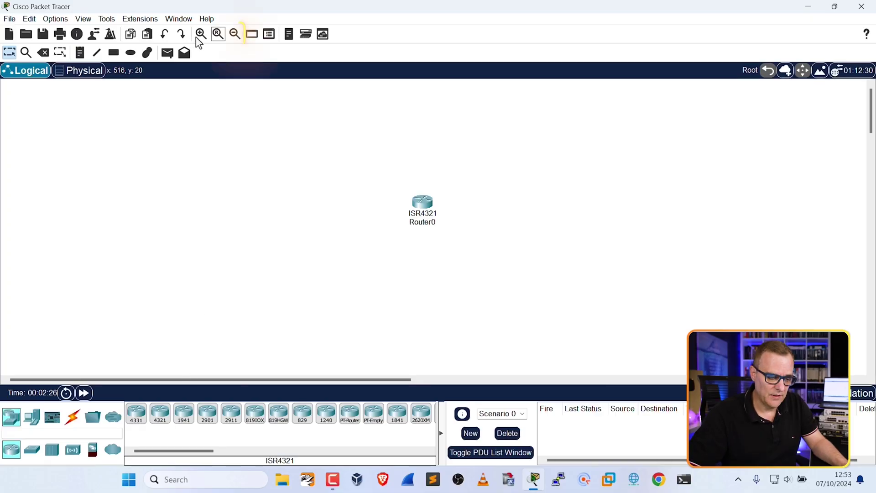
Step: Move Router0 up and add two 3650-24PS multilayer switches on either side
click(201, 34)
drag(626, 269, 344, 183)
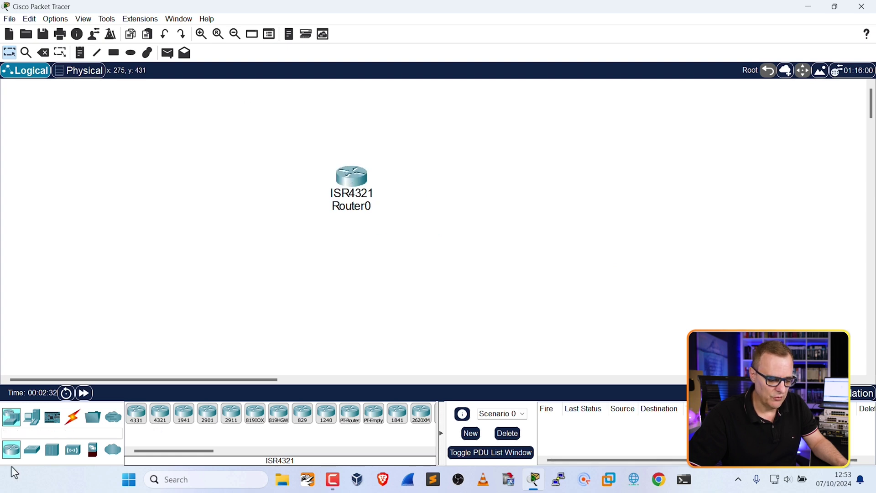
click(32, 450)
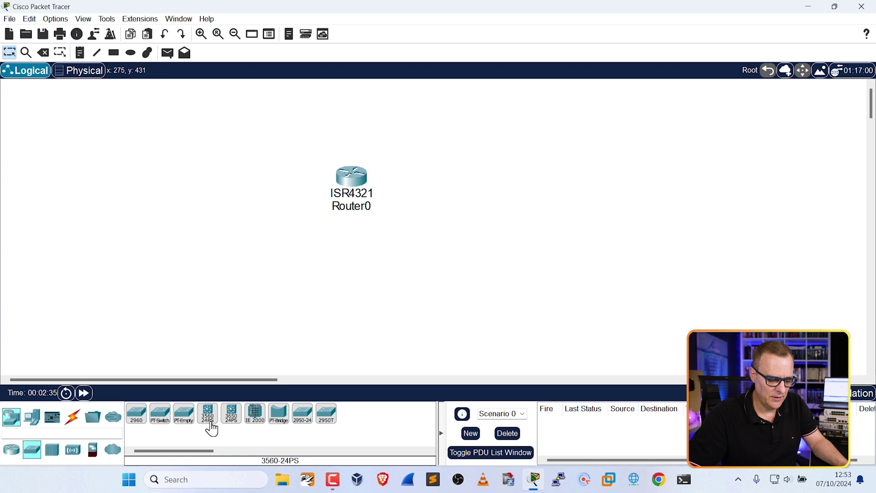
drag(231, 413, 461, 177)
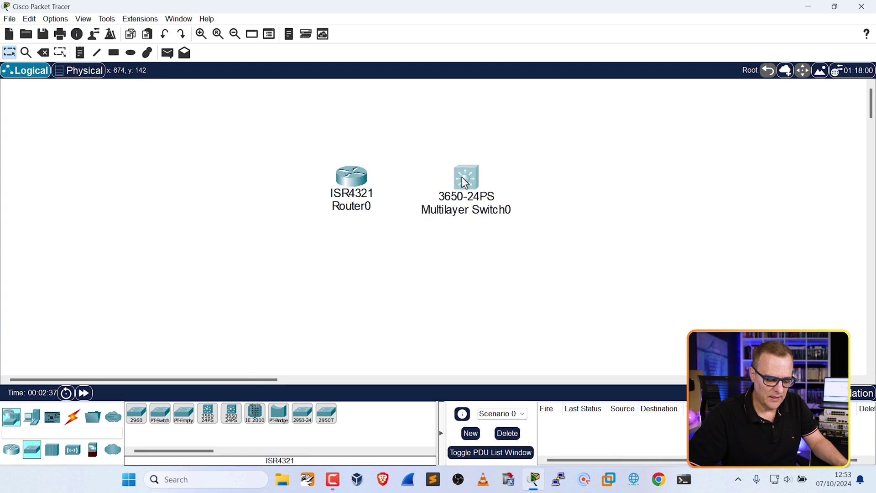
click(233, 418)
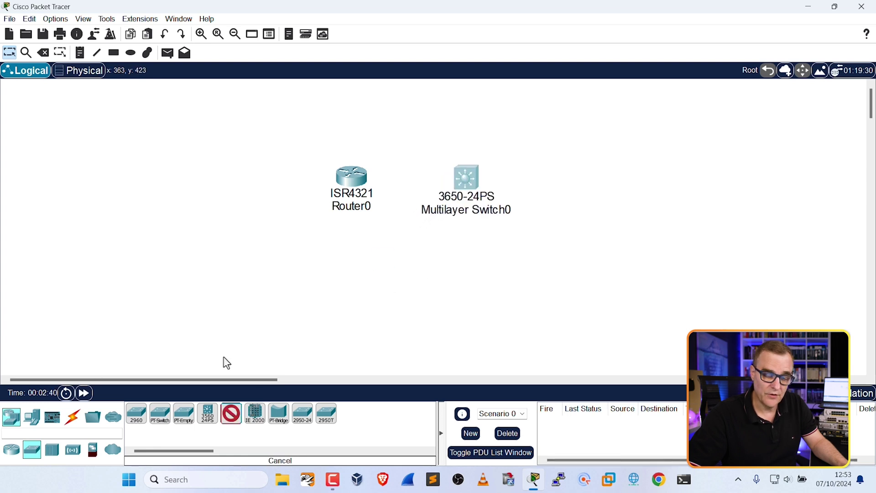
click(182, 175)
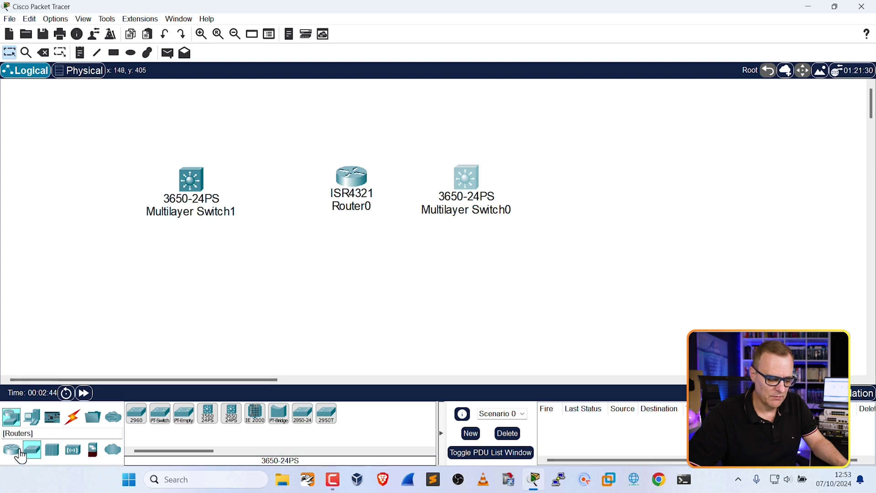
Step: Add a laptop right of Multilayer Switch0 and a PC-PT on the left
click(30, 418)
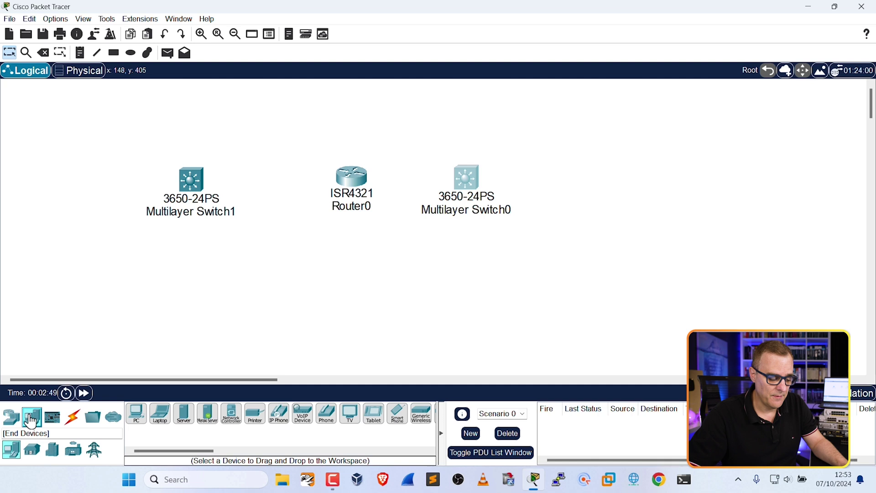
click(159, 413)
click(612, 183)
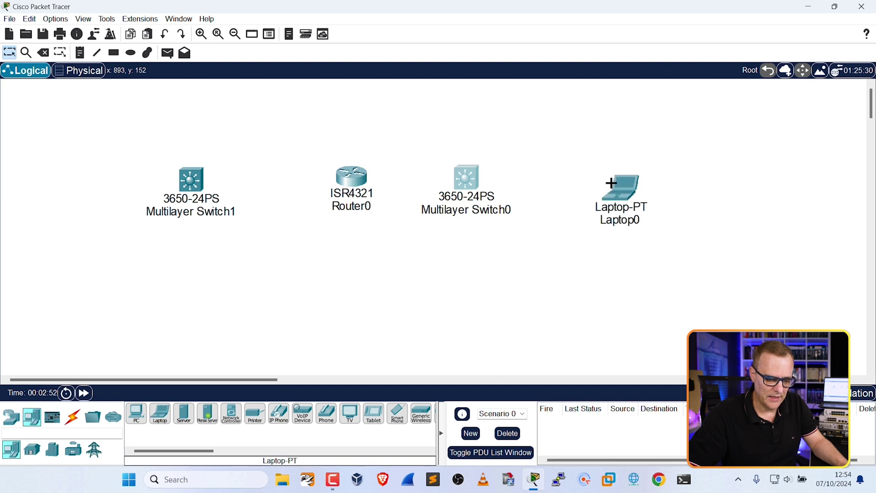
click(136, 413)
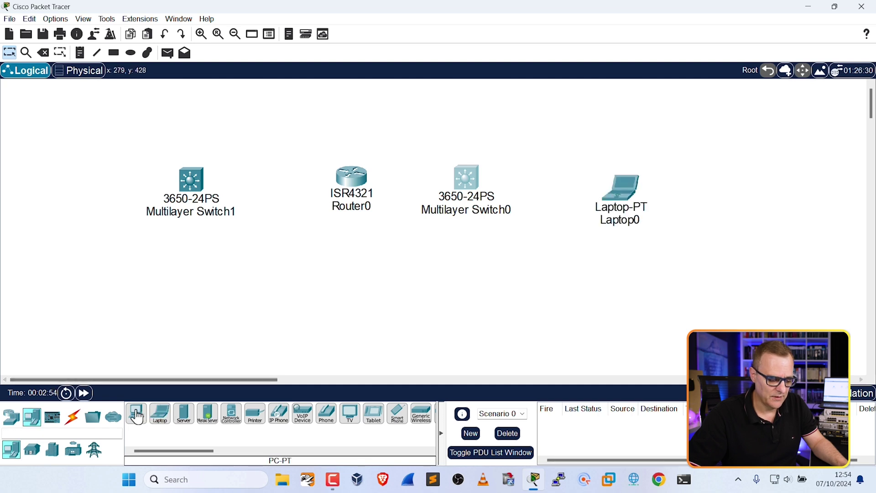
click(76, 193)
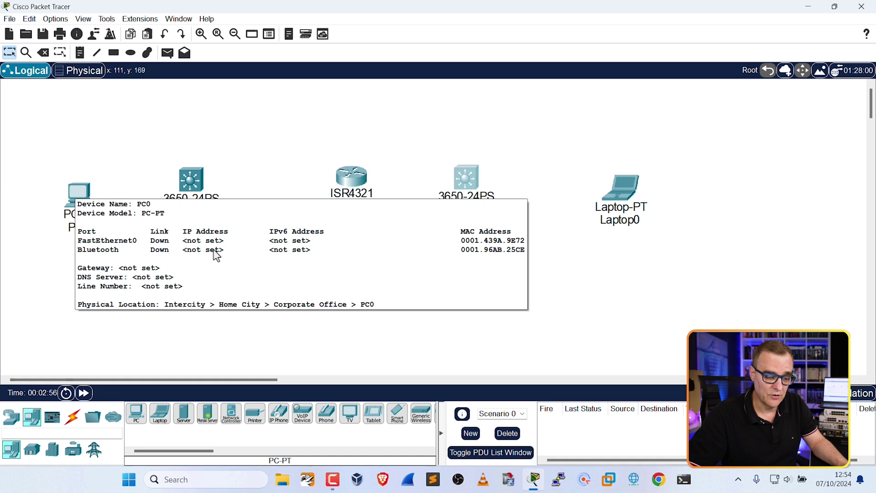
Step: Rearrange the switches, Router0 and PC0 so PC0 sits left of Multilayer Switch1
drag(466, 178, 526, 178)
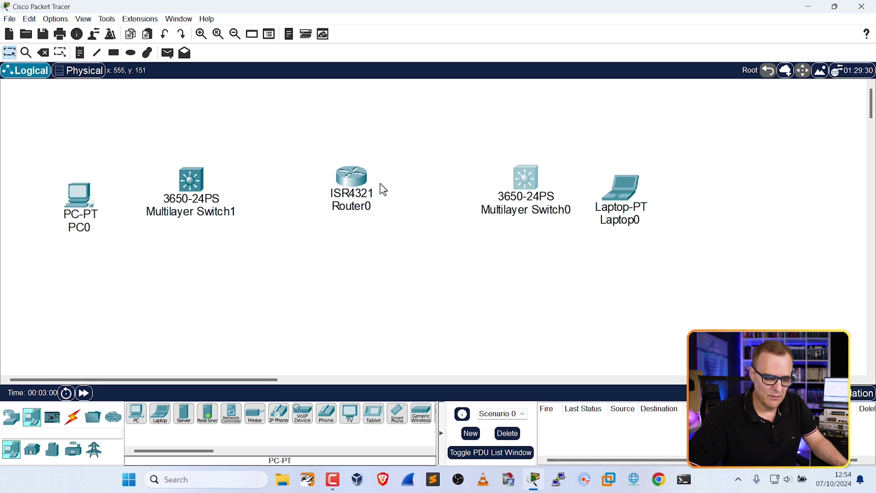
drag(363, 178, 402, 199)
drag(202, 177, 274, 203)
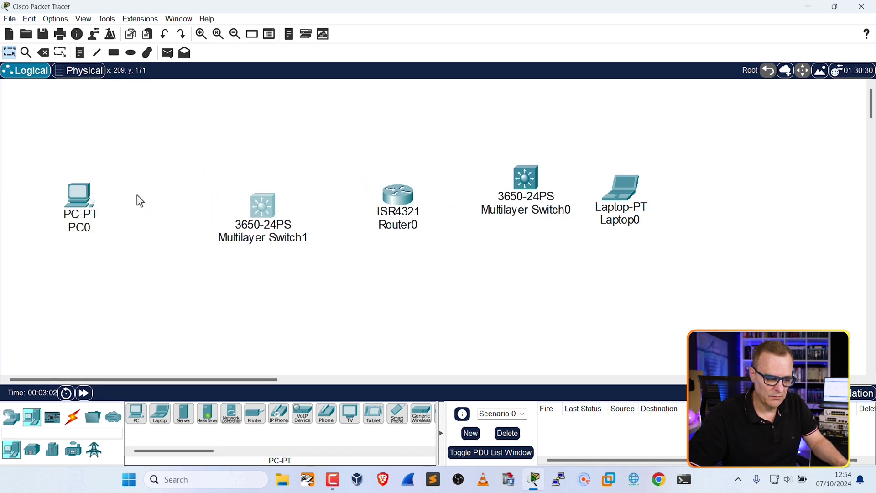
drag(79, 194, 182, 177)
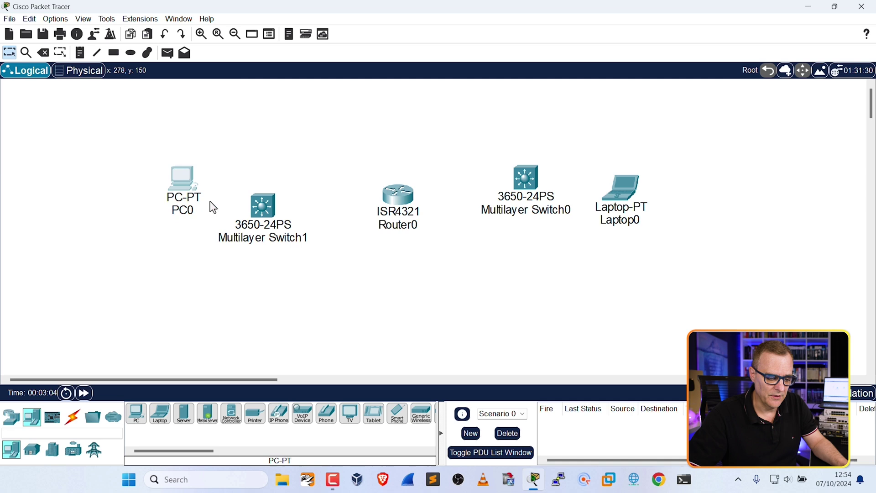
drag(270, 213, 308, 180)
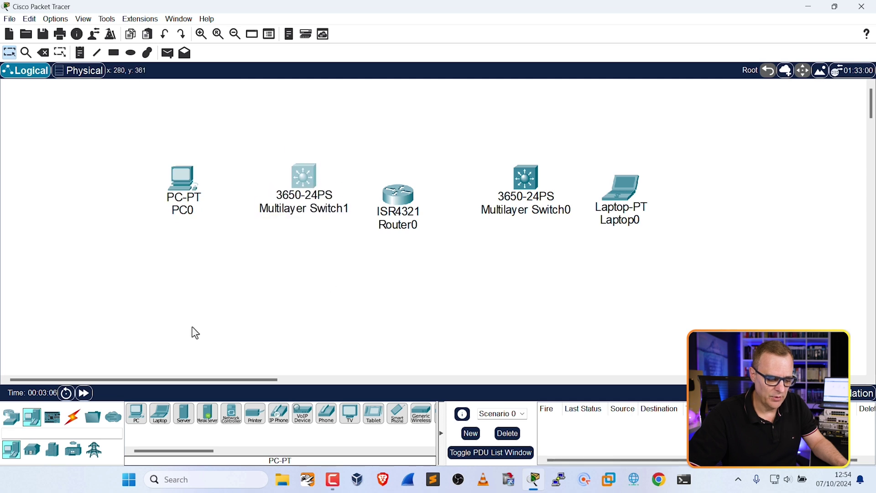
Step: Cable PC0 FastEthernet0 to Switch1 GigabitEthernet1/0/1 with copper straight-through, then shift PC0 left
click(73, 425)
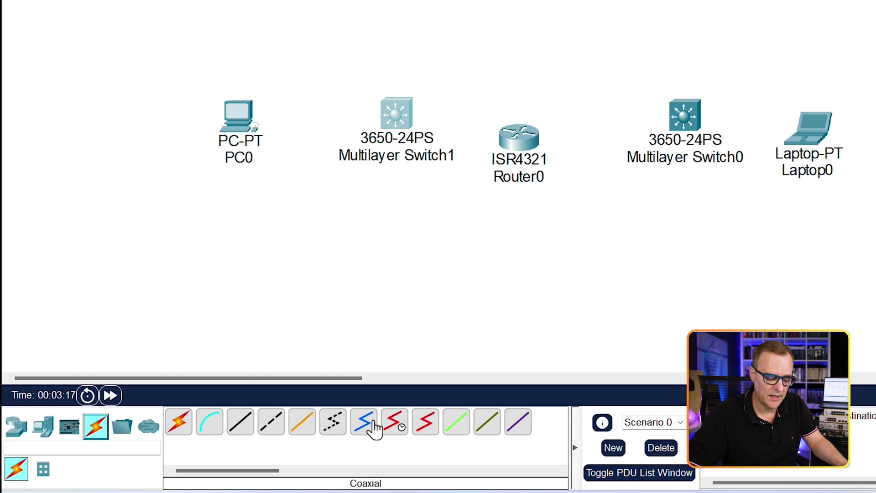
click(239, 428)
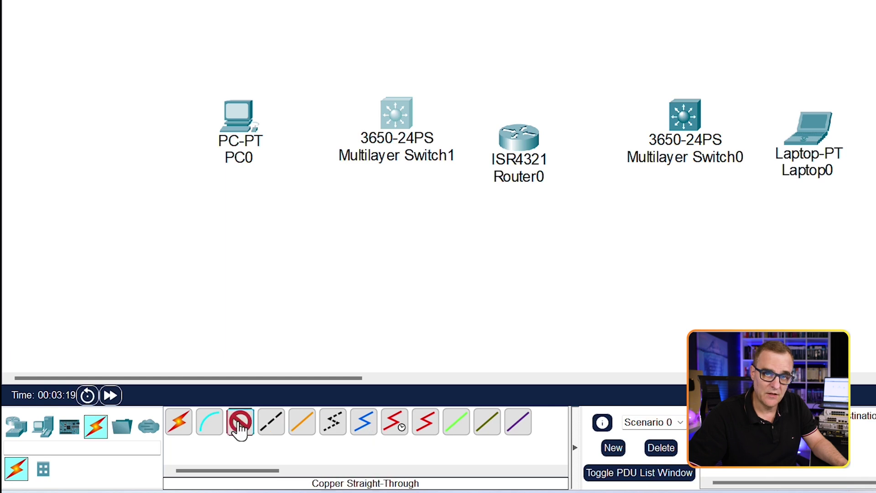
click(219, 139)
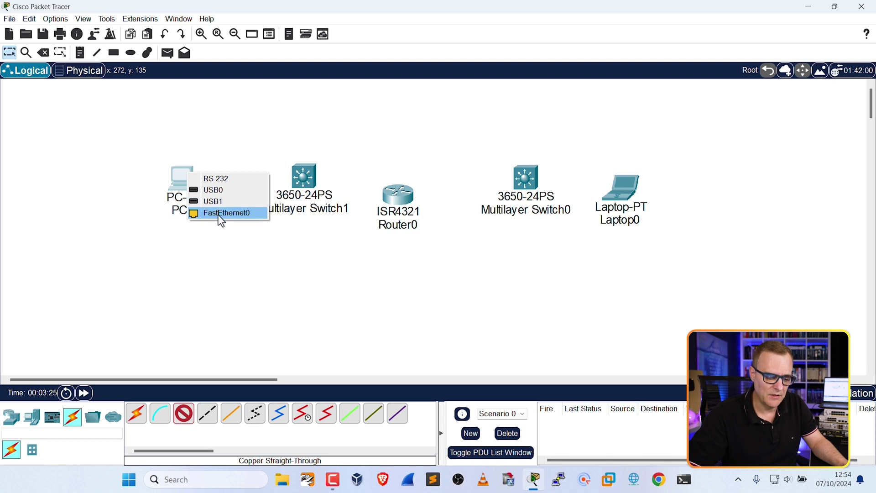
click(221, 213)
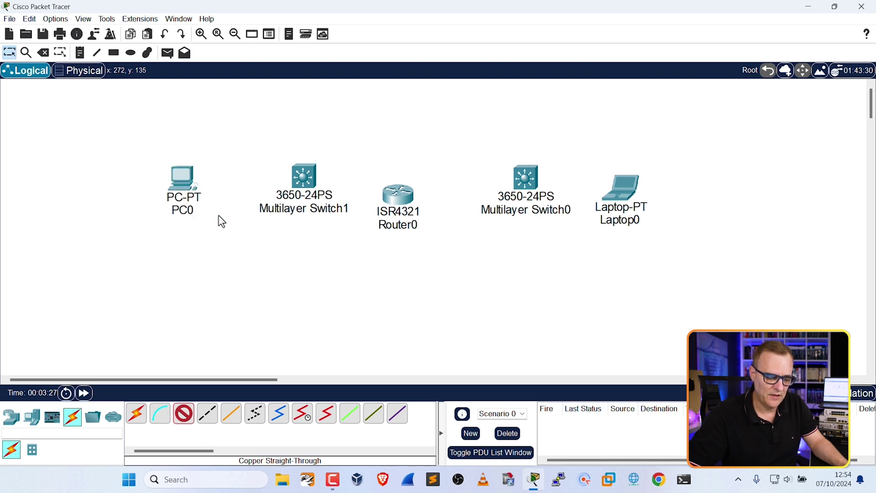
click(303, 176)
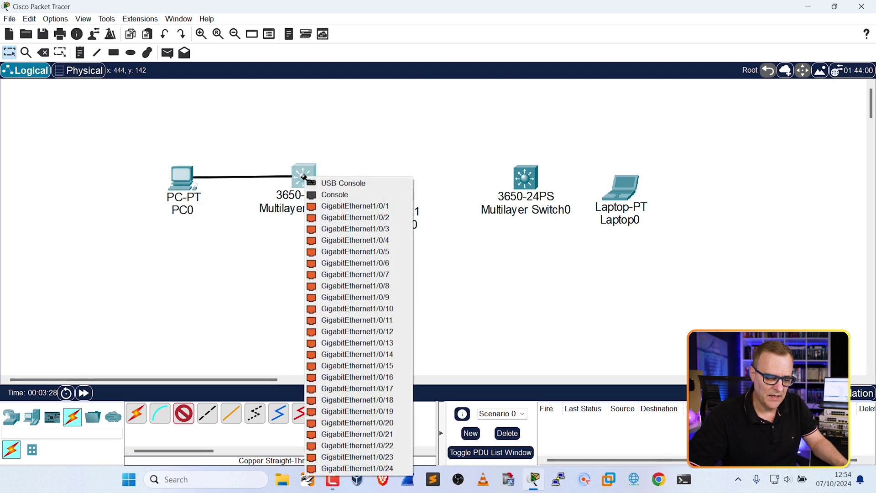
click(346, 207)
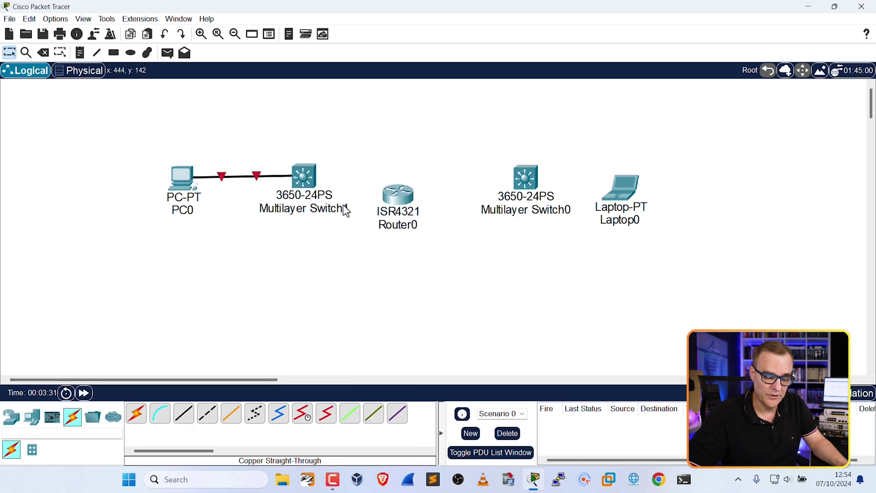
drag(182, 180, 120, 177)
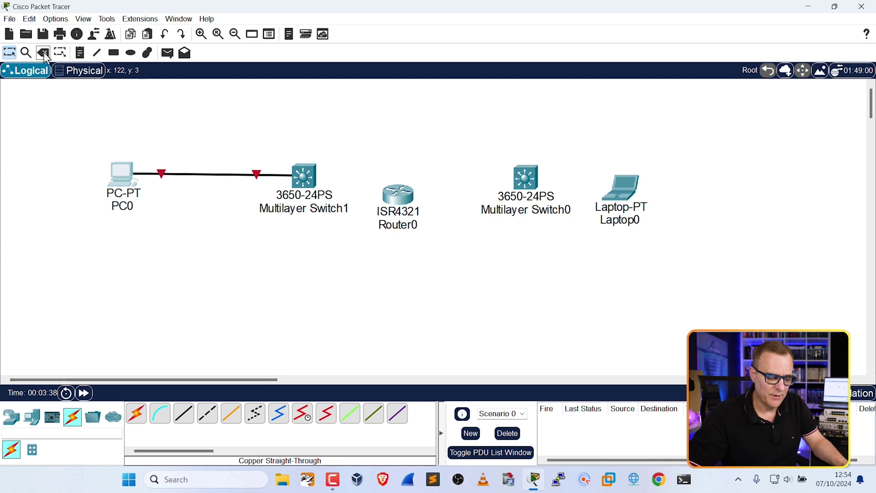
Step: Delete Router0, Multilayer Switch0 and Laptop0, confirming each removal
drag(398, 194, 408, 174)
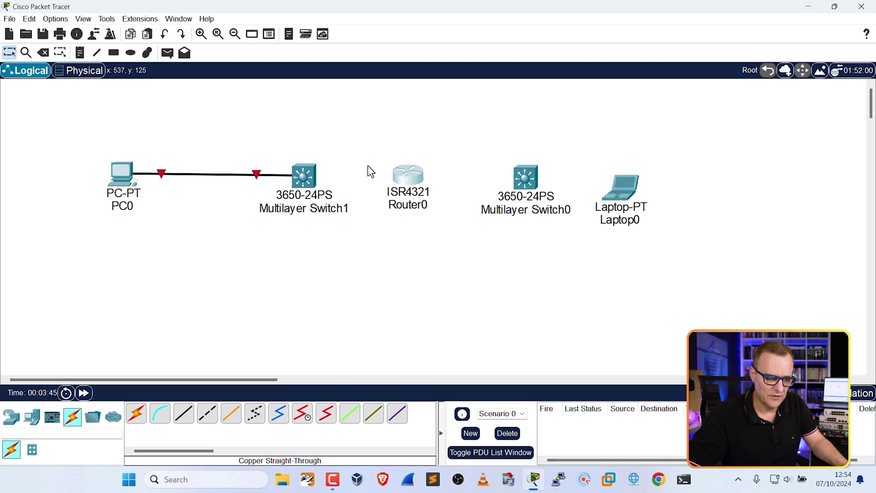
click(43, 53)
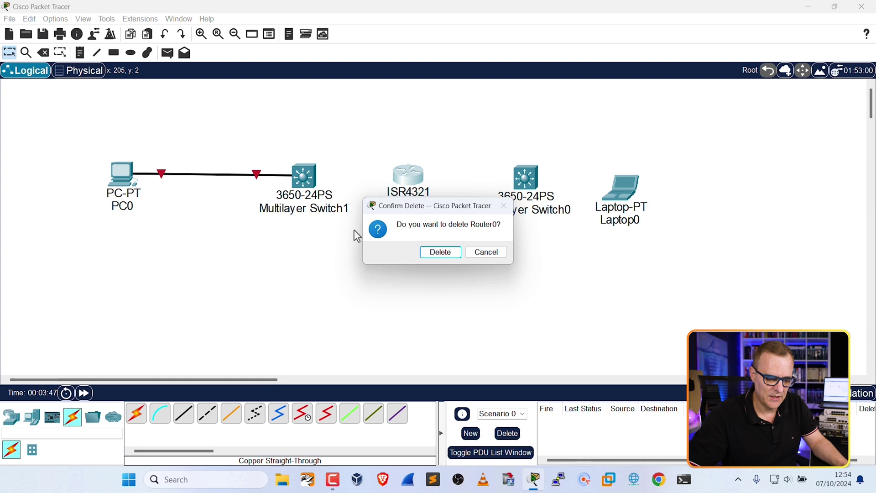
click(439, 252)
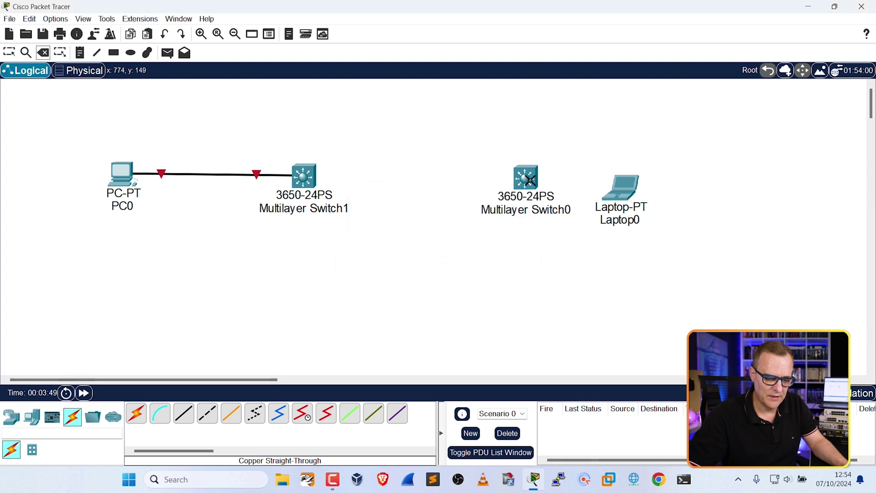
click(527, 180)
click(457, 252)
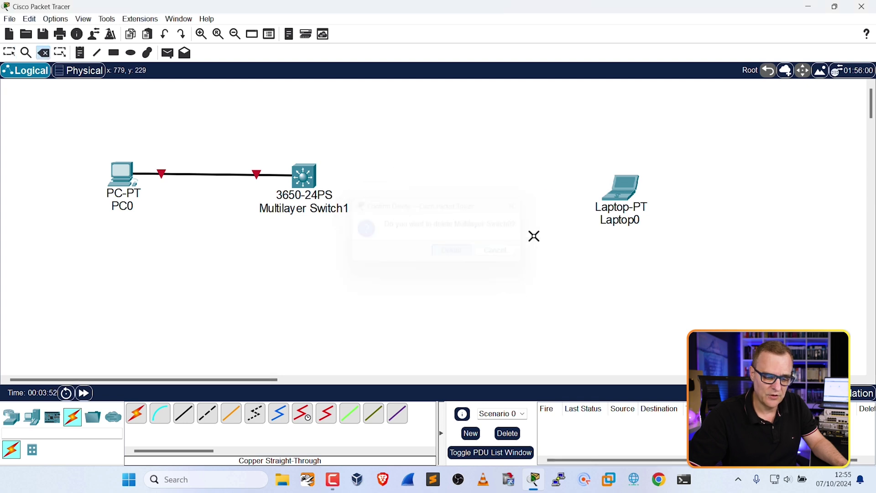
click(627, 191)
click(441, 252)
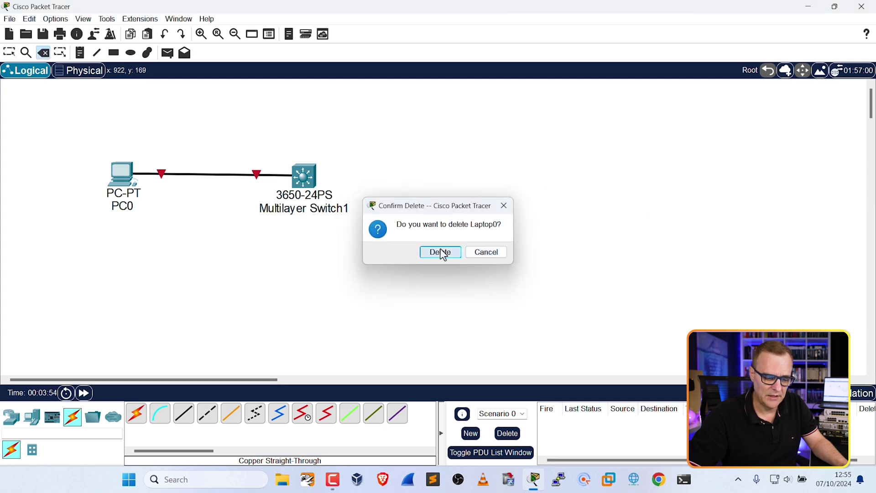
Step: Reposition PC0 and Multilayer Switch1, stretching the link between them
click(9, 53)
drag(117, 181, 149, 184)
drag(312, 177, 373, 171)
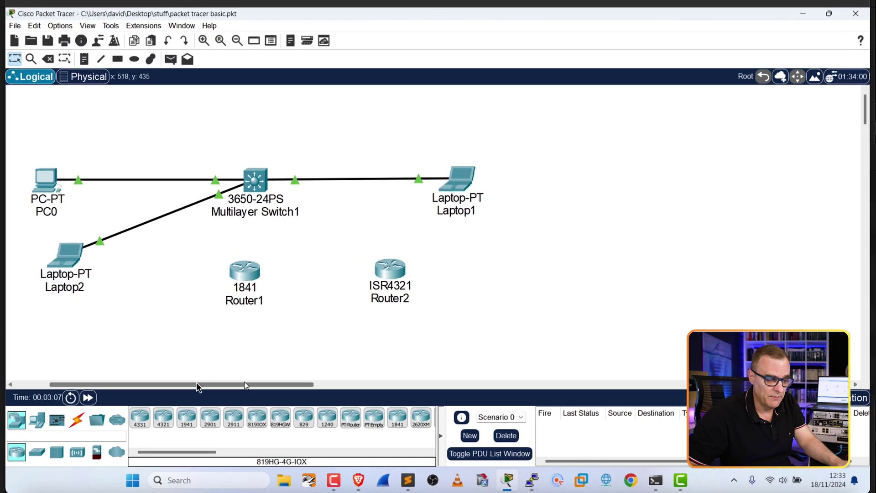
drag(268, 368, 238, 368)
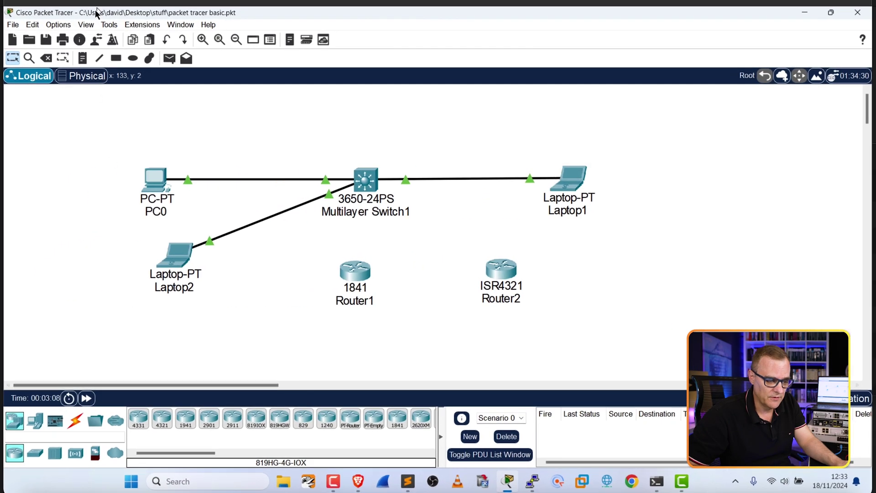
Step: In Preferences, toggle the device model labels off and on repeatedly, leaving them shown
click(58, 24)
click(76, 35)
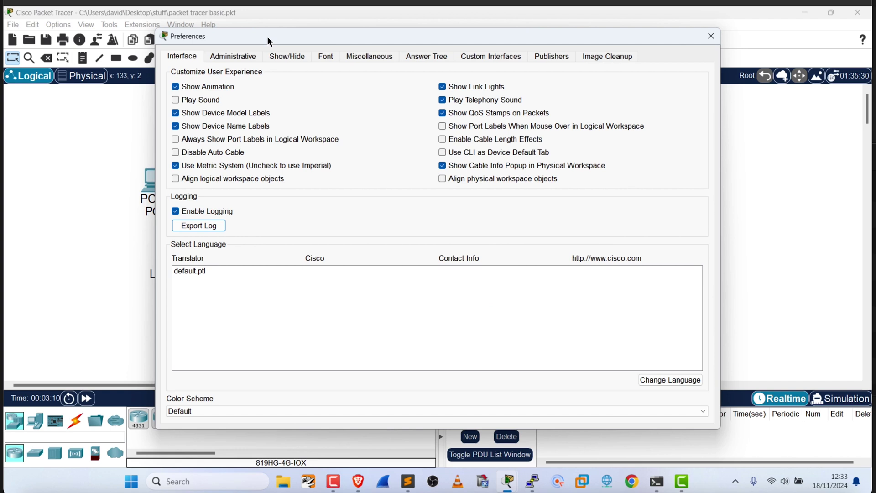
drag(371, 43, 482, 55)
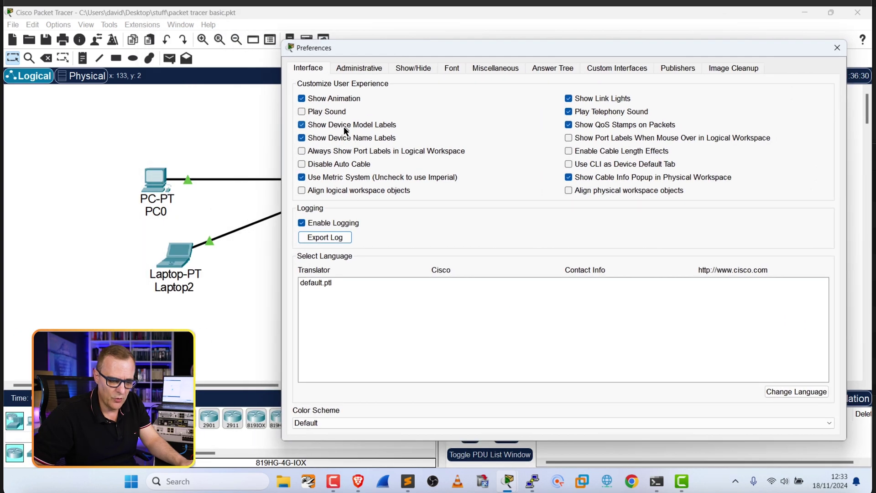
click(344, 127)
click(343, 127)
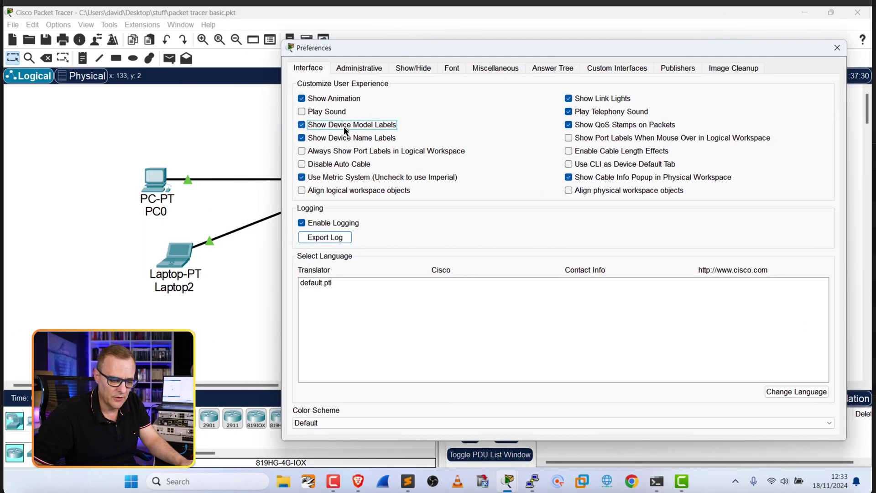
click(343, 127)
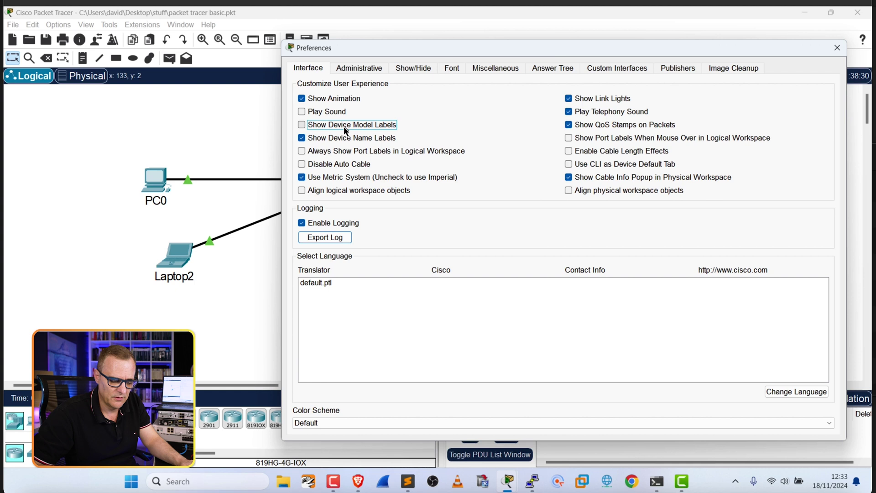
click(344, 127)
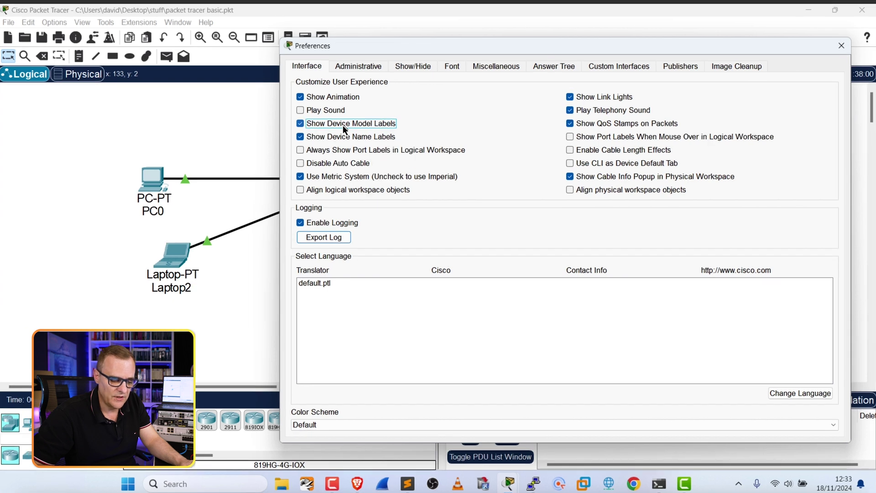
click(343, 125)
click(343, 125)
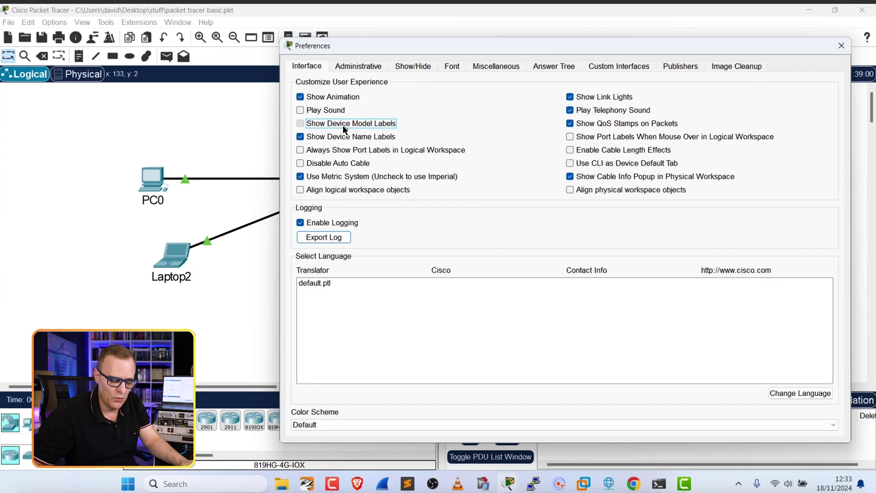
click(344, 125)
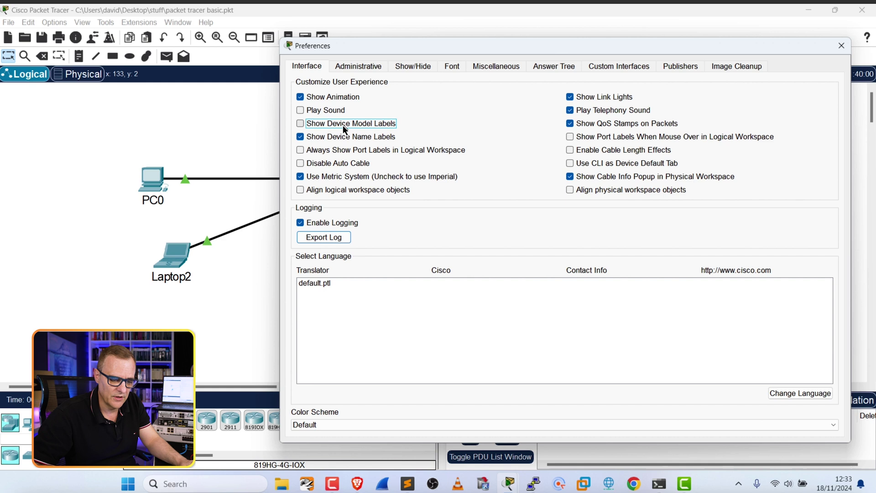
click(343, 125)
Step: Leave Show Device Name Labels turned on and close Preferences
click(347, 138)
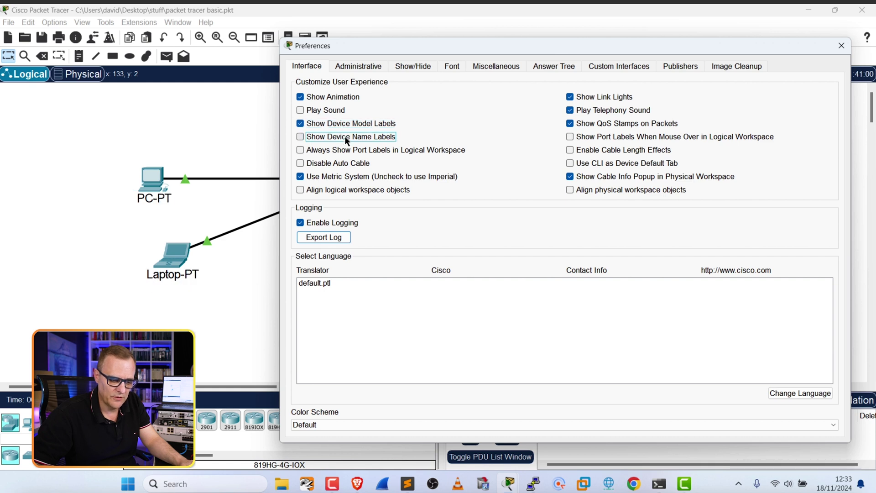
click(347, 138)
click(841, 45)
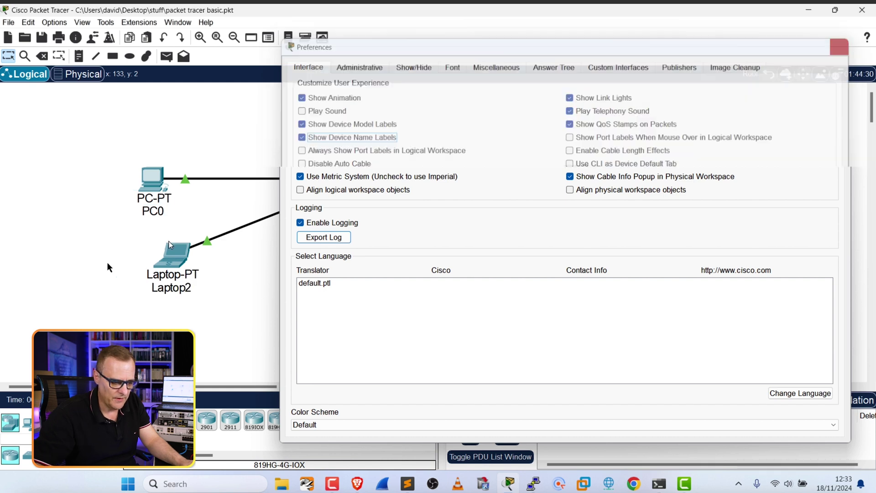
Step: Rename PC0 to PC5 and bring Preferences back up
click(156, 211)
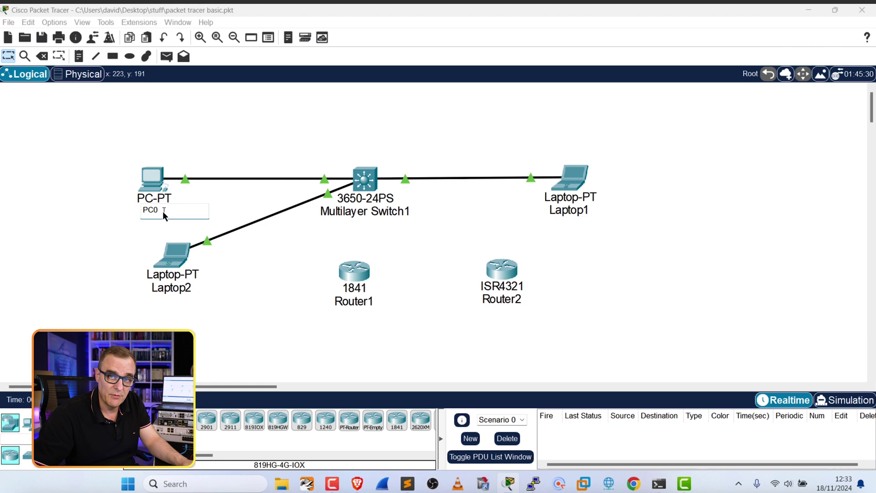
text(PC5)
key(Return)
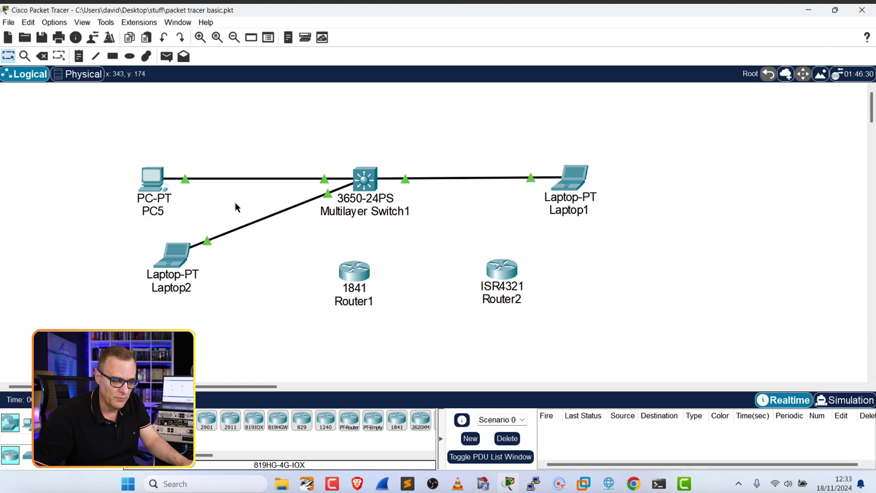
click(54, 22)
click(75, 33)
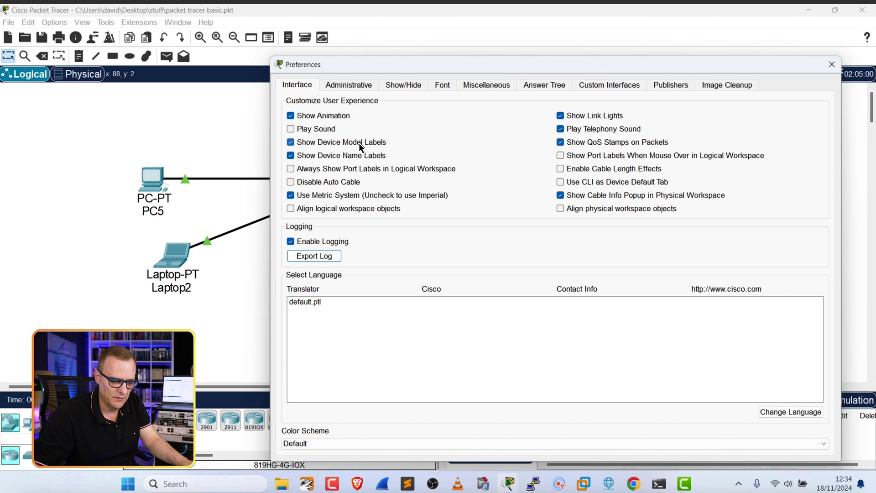
Step: Keep device model labels shown and turn off device name labels
click(374, 144)
click(374, 144)
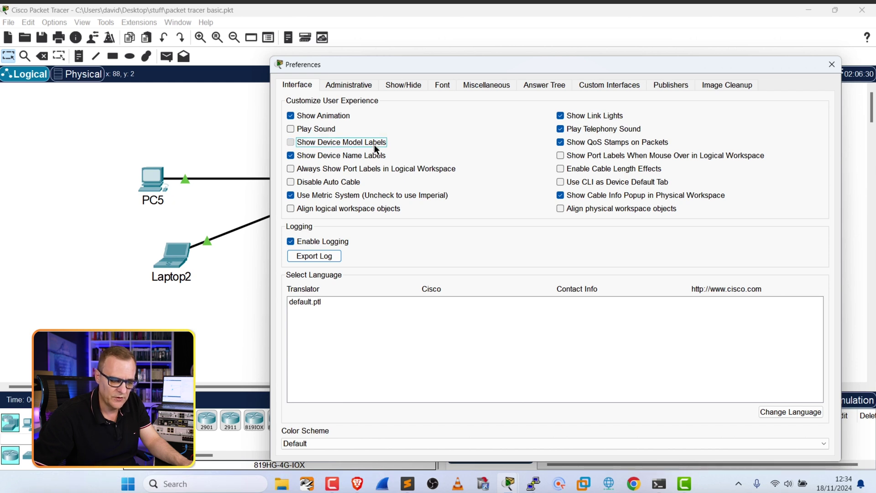
click(374, 144)
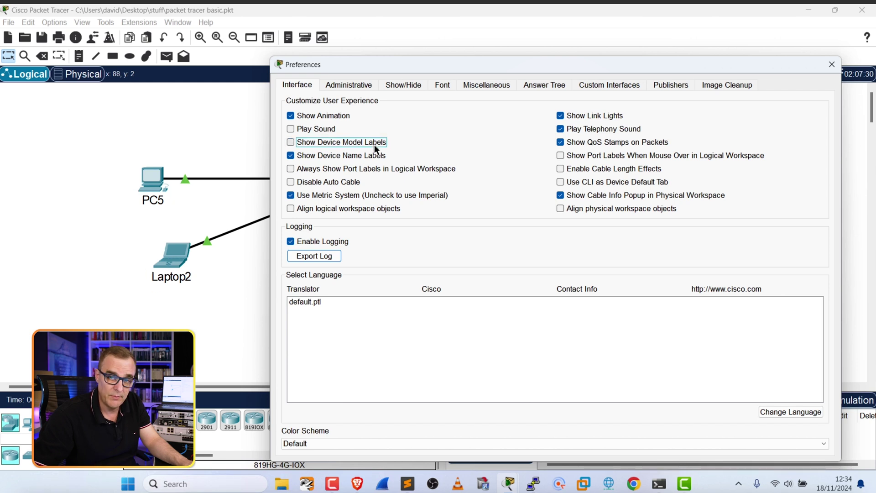
click(374, 145)
click(381, 160)
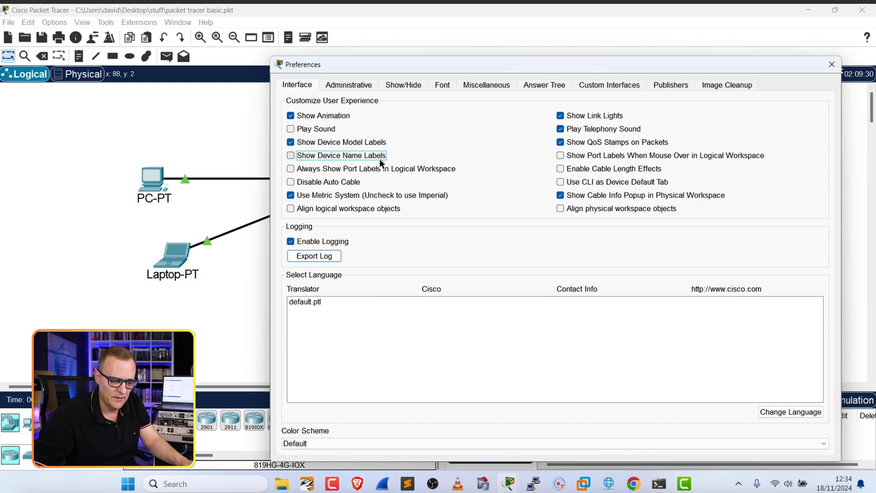
Step: Enable Always Show Port Labels so Fa0 and Gig port labels appear on the topology
click(372, 169)
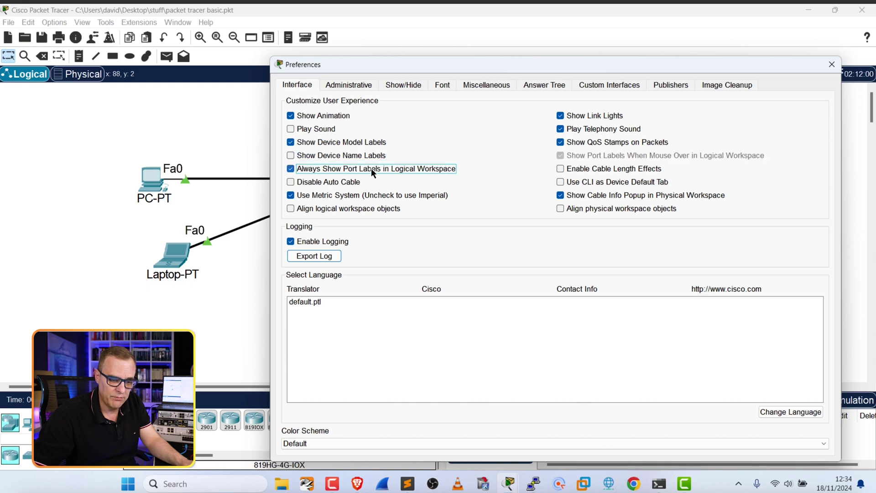
click(371, 168)
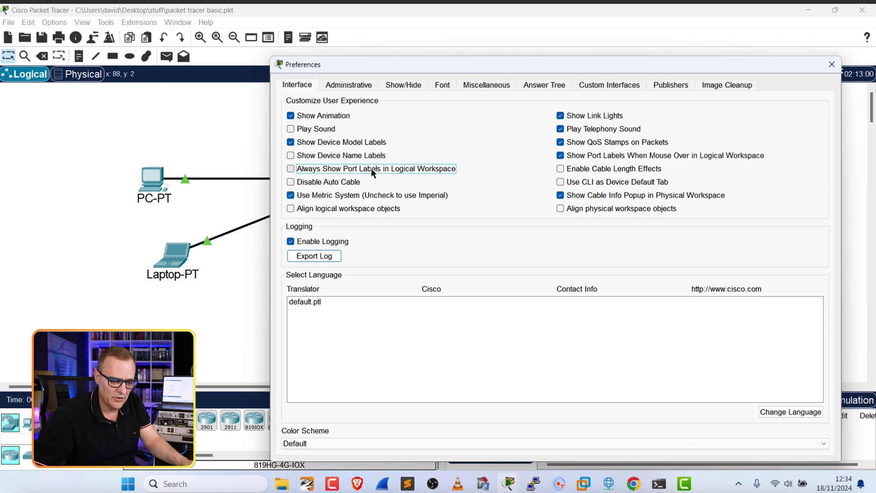
click(371, 168)
drag(603, 60, 839, 49)
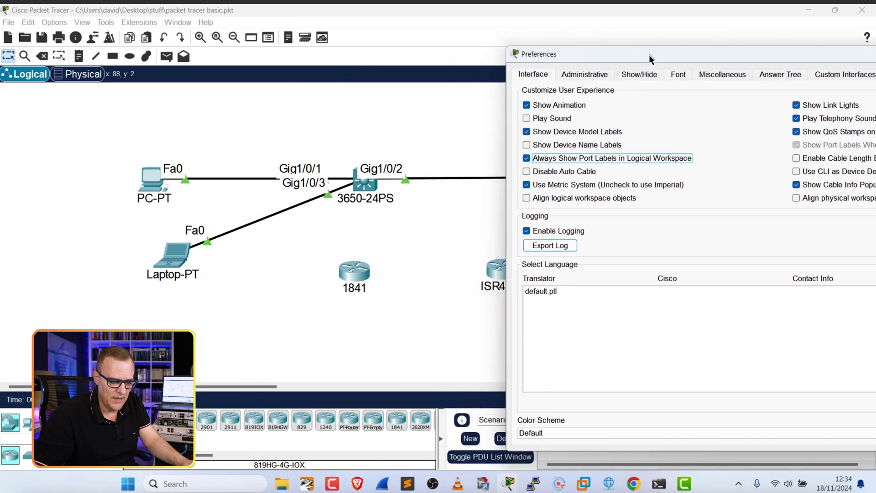
click(636, 159)
click(634, 158)
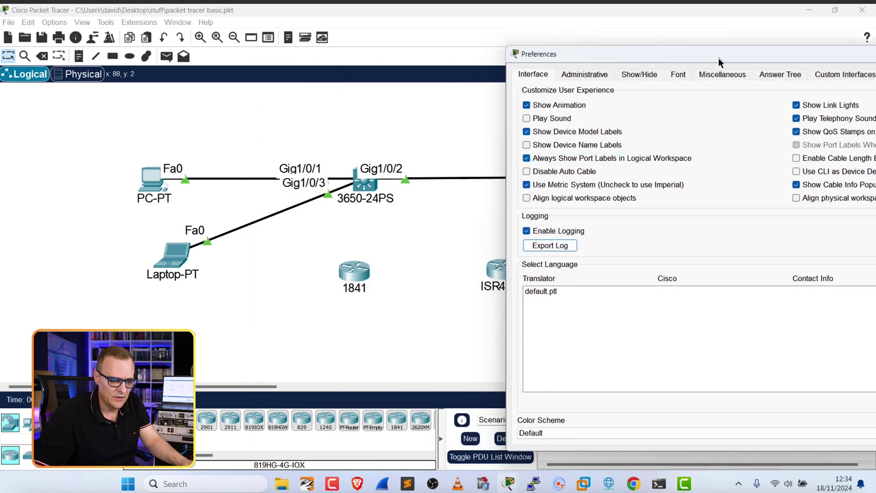
drag(718, 58, 625, 82)
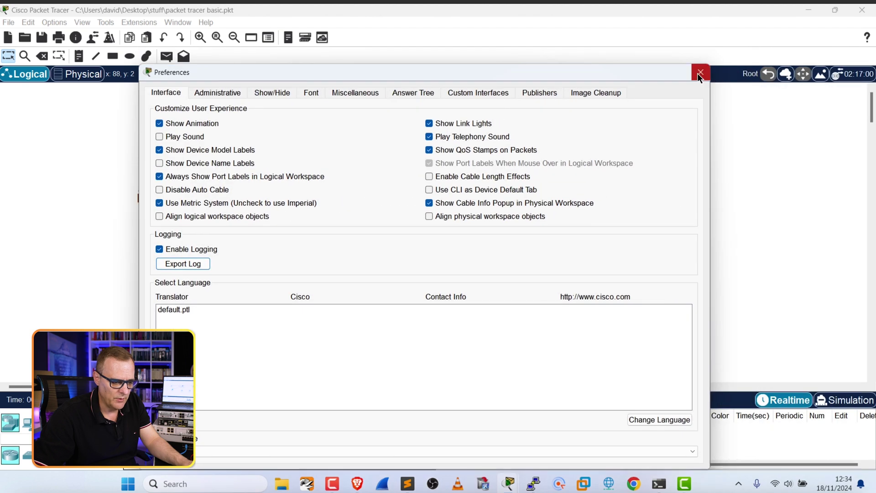
Step: Close Preferences and add two 'Fa0' notes beside the PC-PT and laptop links
click(700, 73)
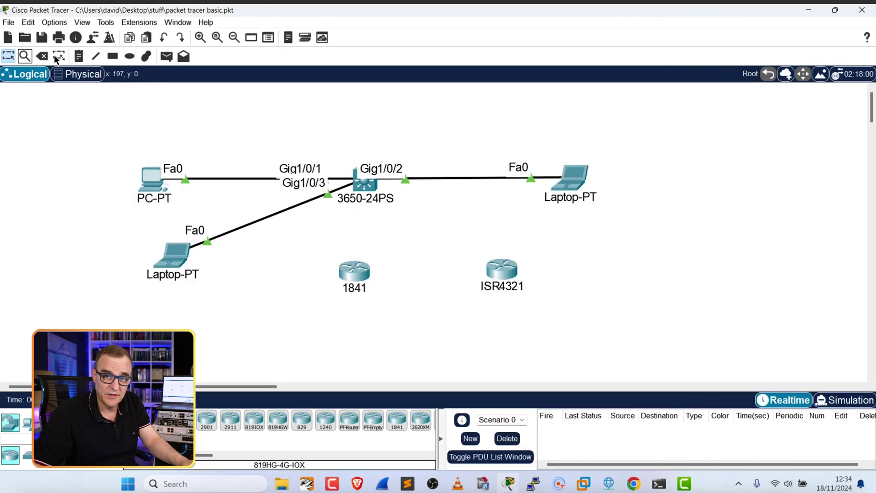
click(78, 56)
click(192, 195)
text(Fa)
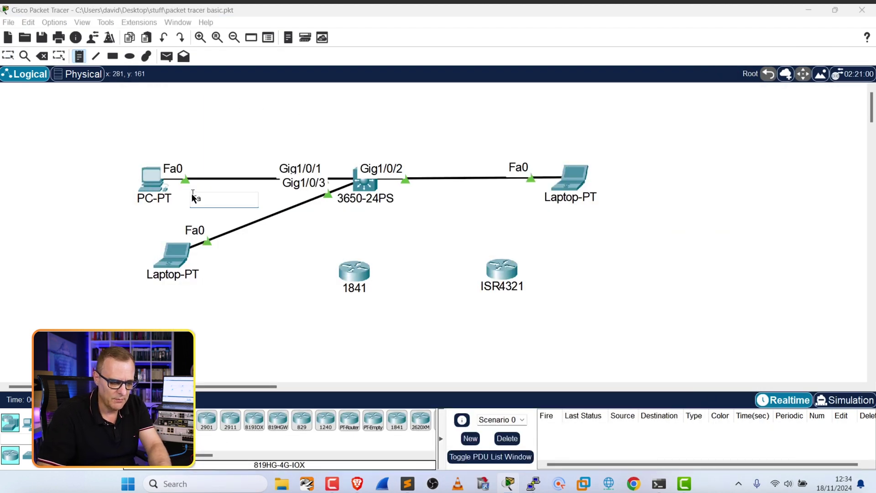
text(0)
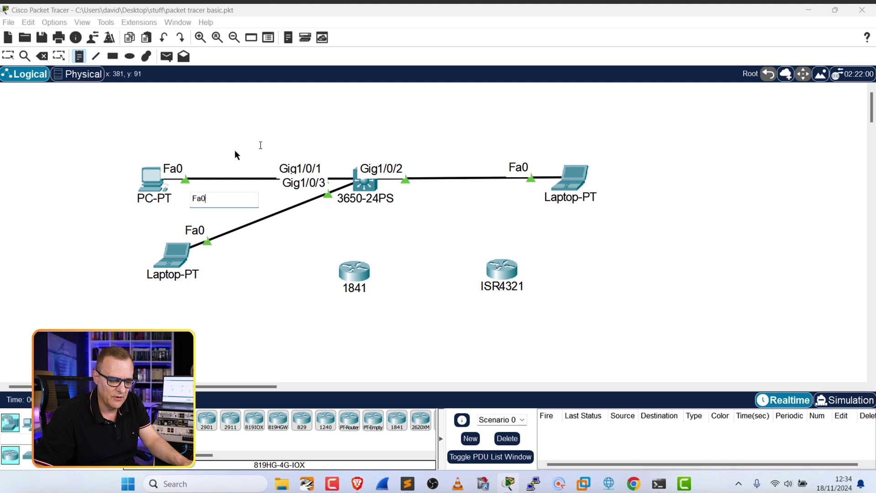
click(209, 152)
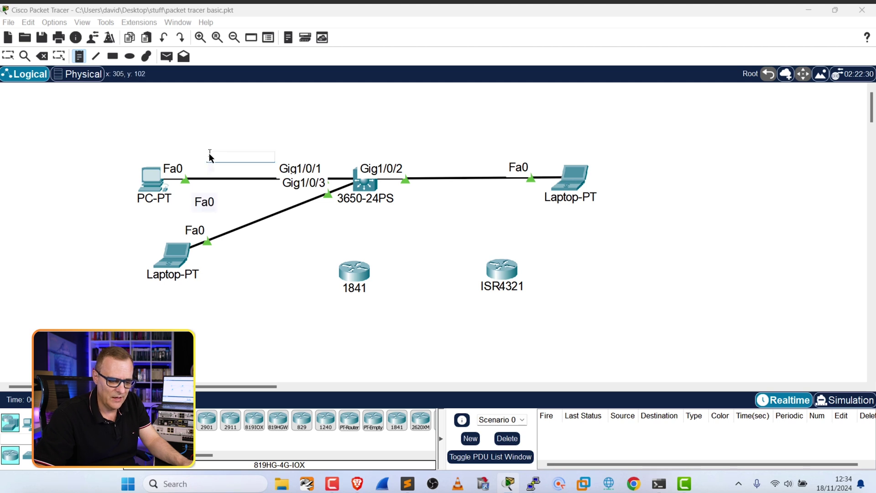
click(224, 251)
text(Fa0)
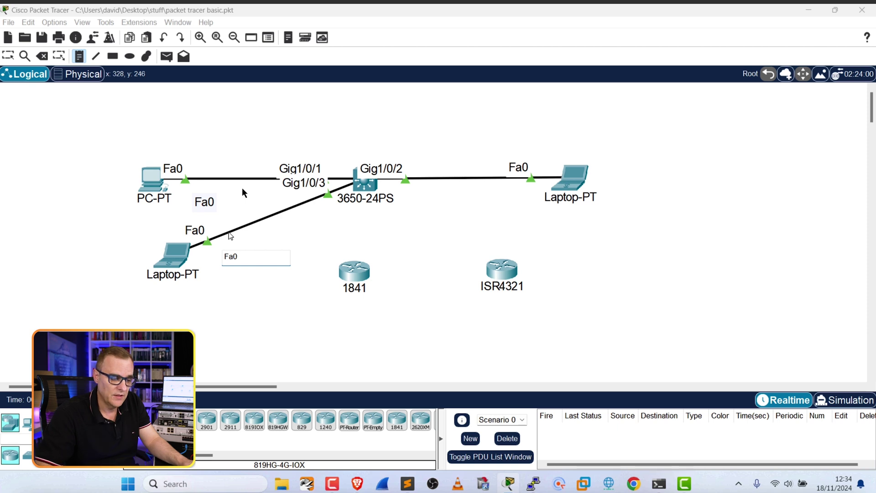
click(195, 153)
Step: Turn off Always Show Port Labels and move the laptop's Fa0 note beside its link
click(65, 22)
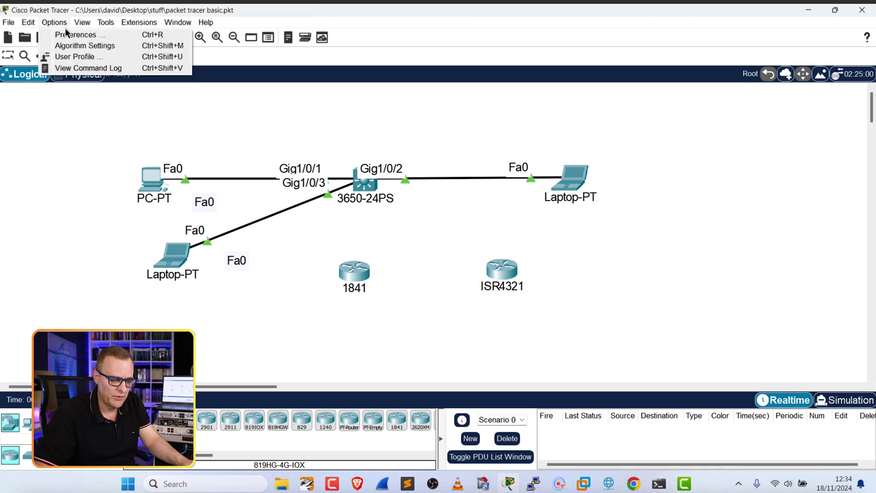
click(70, 33)
click(471, 155)
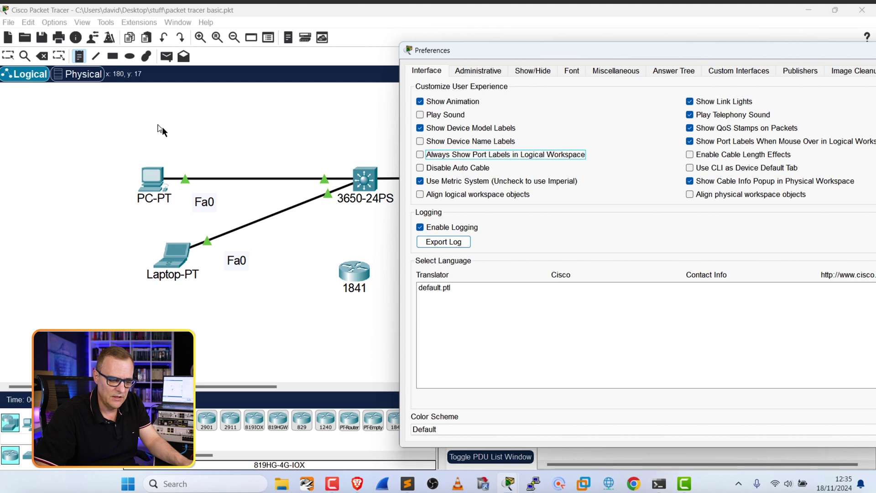
drag(784, 51, 541, 58)
key(Escape)
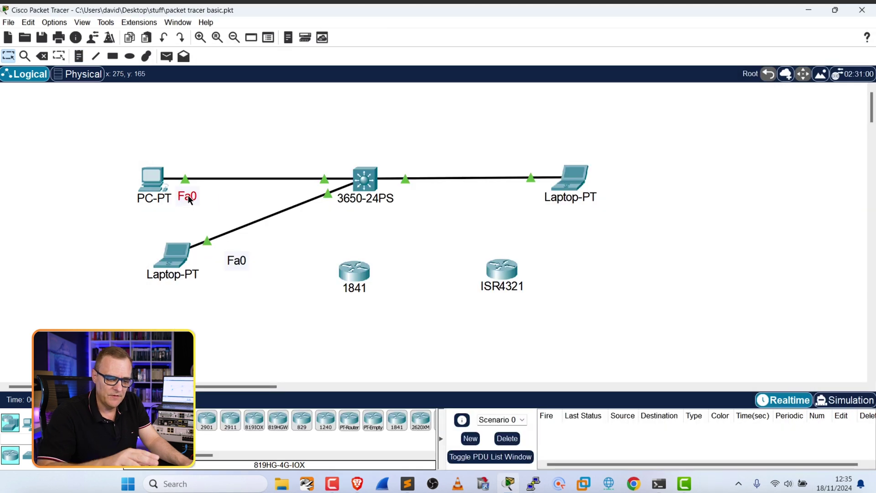
drag(250, 266, 229, 263)
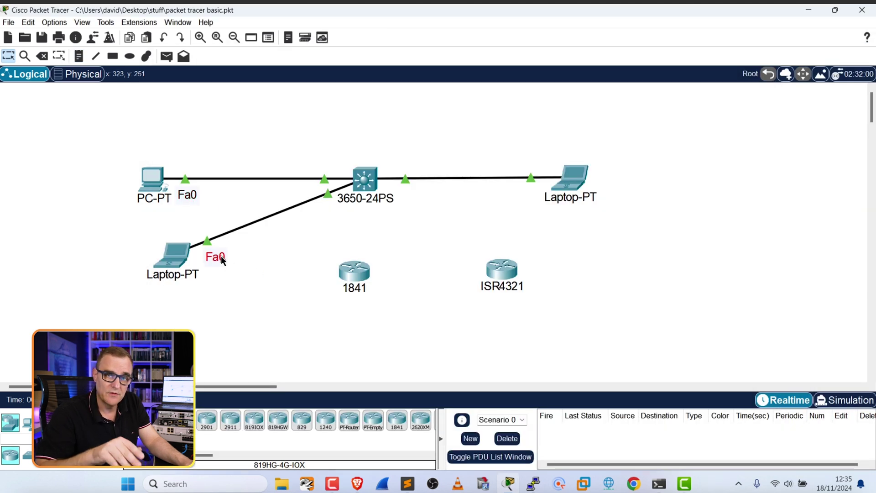
Step: Set the application font size to 11 pt on the Font tab and apply it
click(46, 24)
click(69, 33)
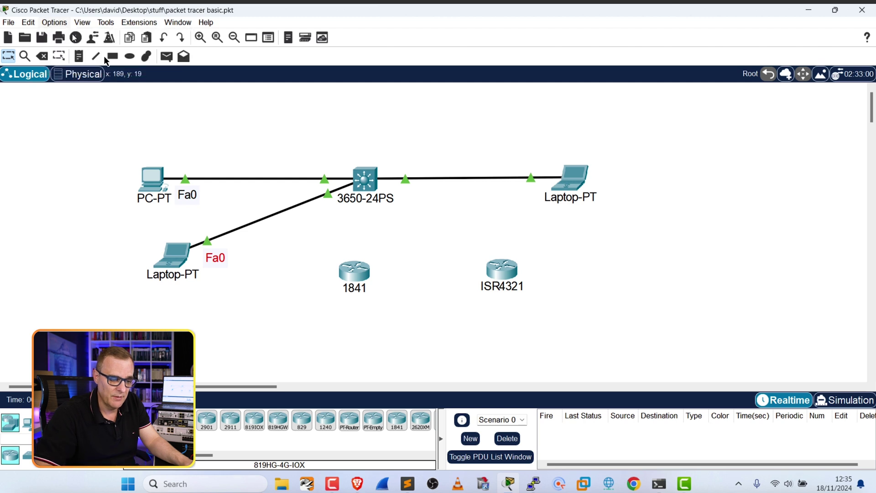
click(475, 166)
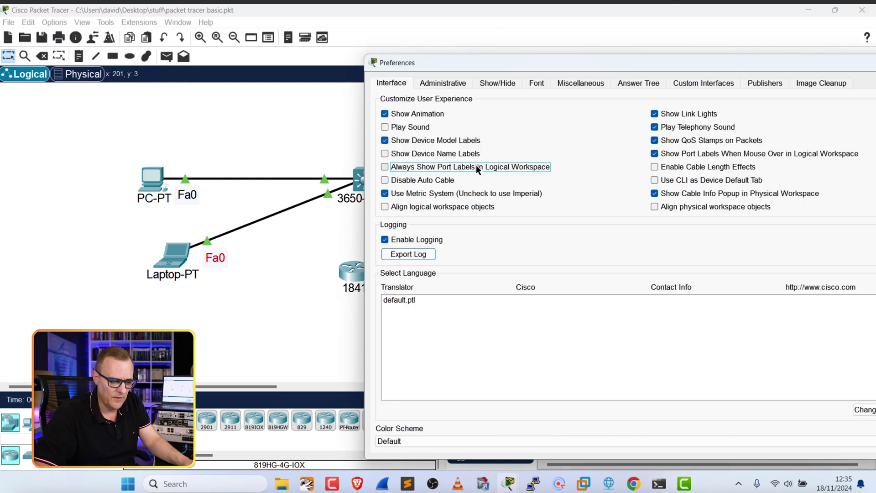
click(541, 83)
click(436, 130)
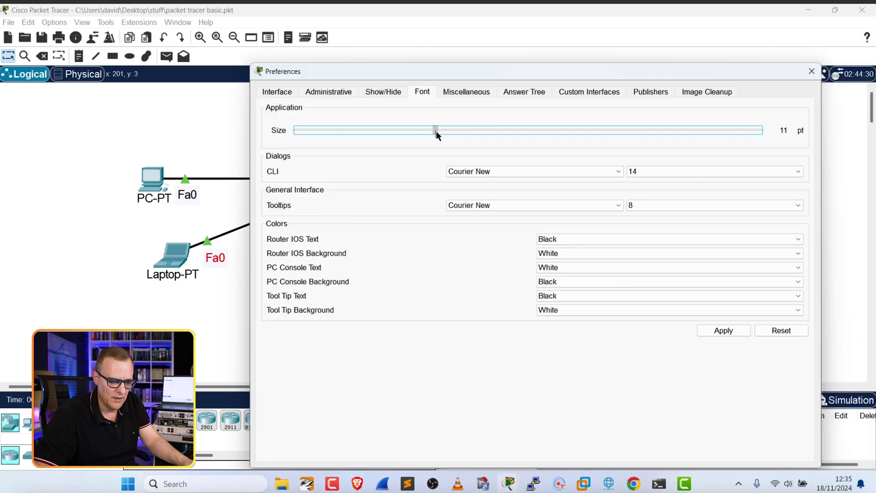
click(744, 330)
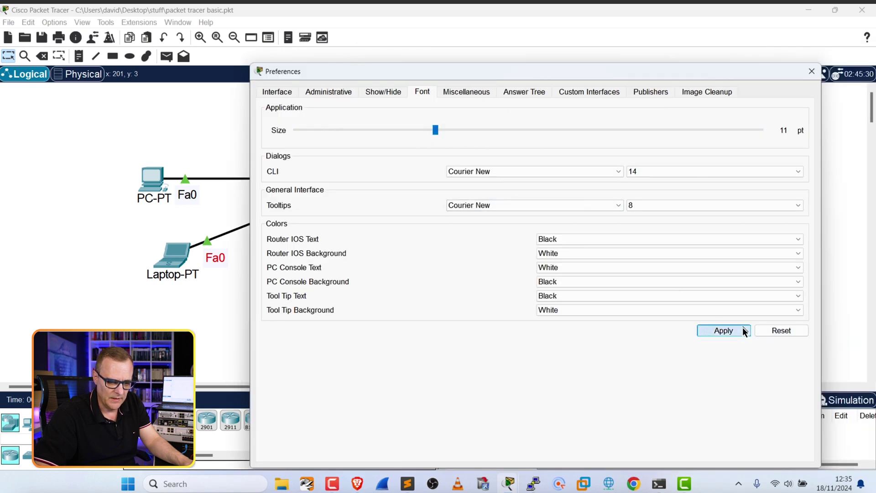